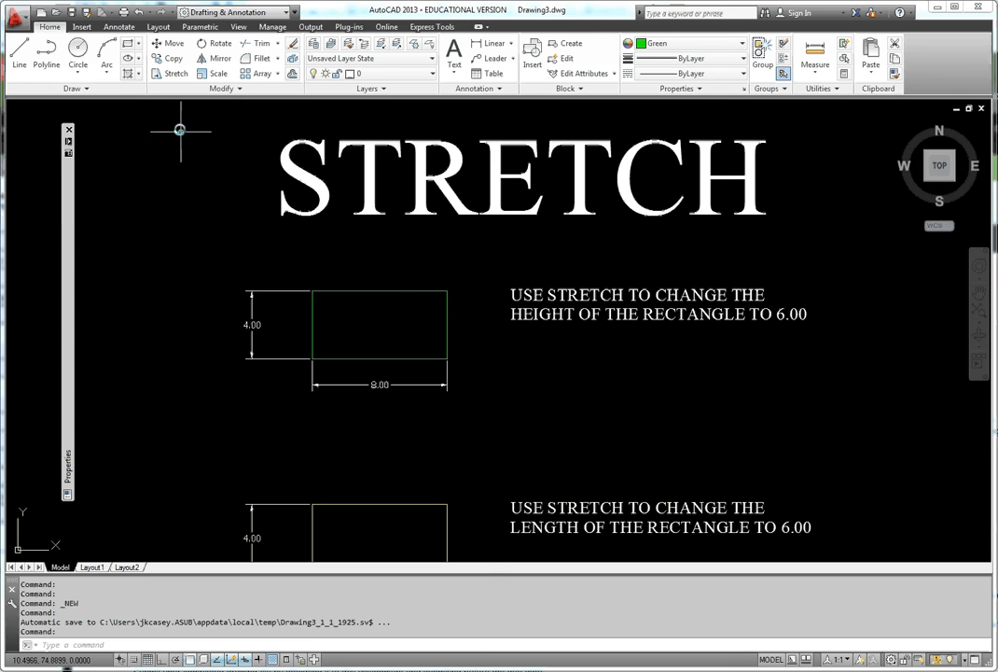
Stretch the top edge of the green rectangle and its height dimension straight up 2 units with Ortho on, for a height of 6.00
left_click(172, 74)
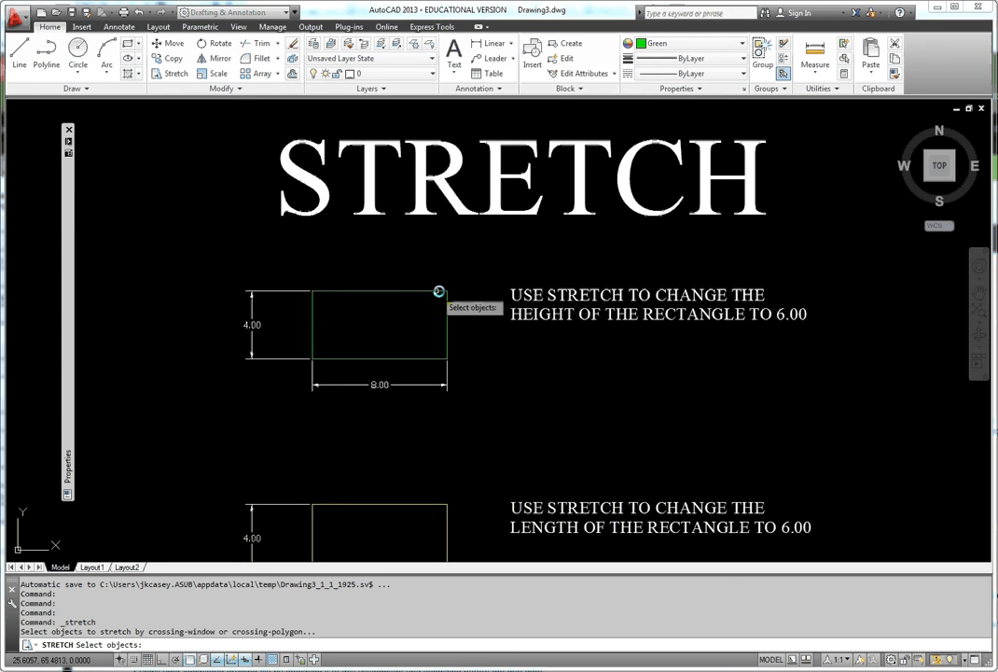
left_click(478, 264)
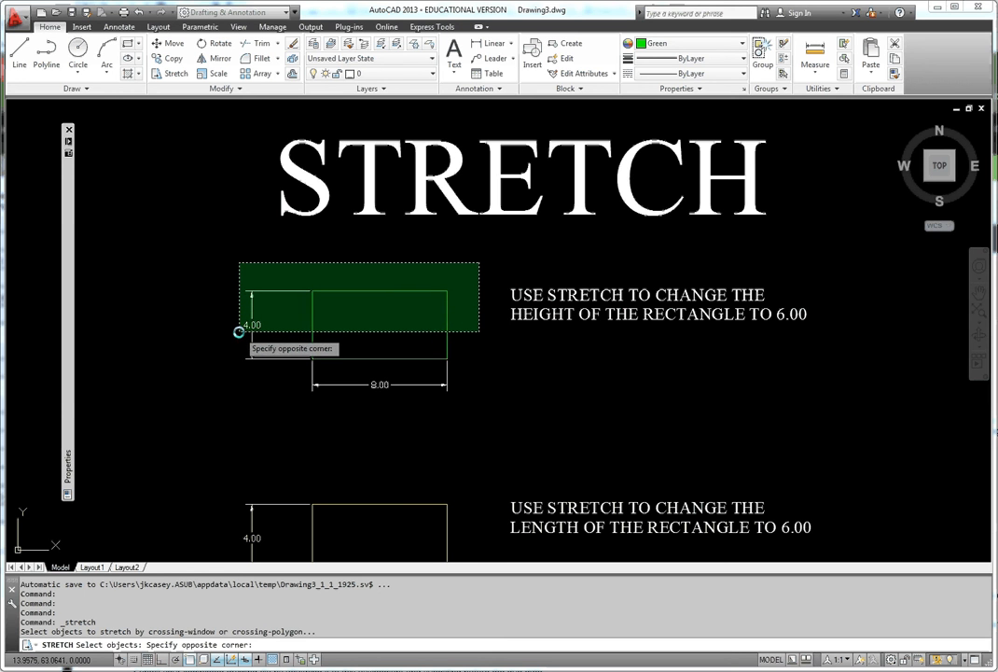
left_click(238, 331)
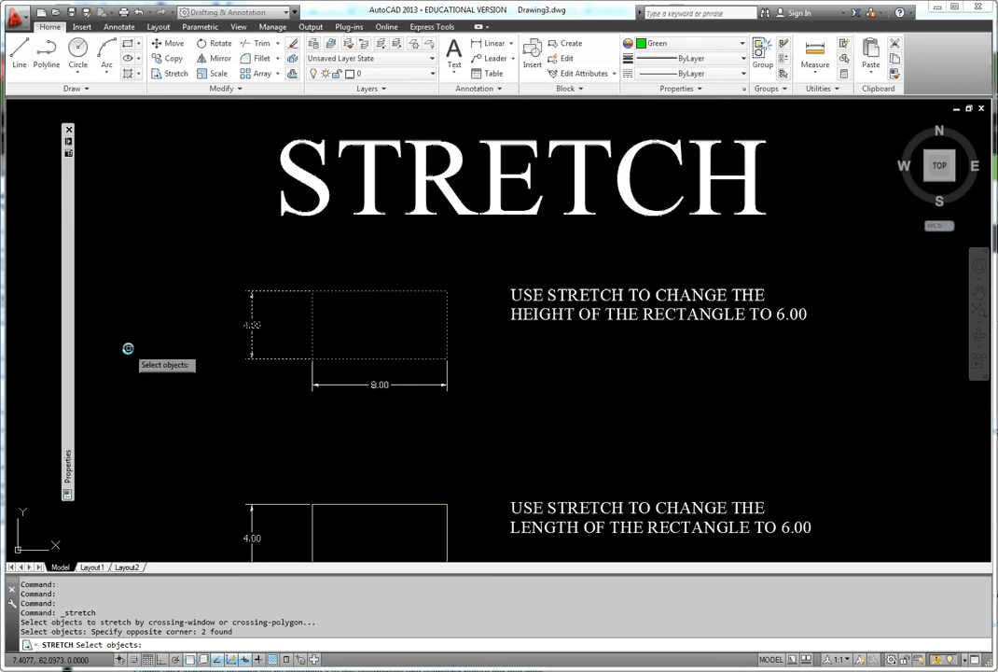
key("Return")
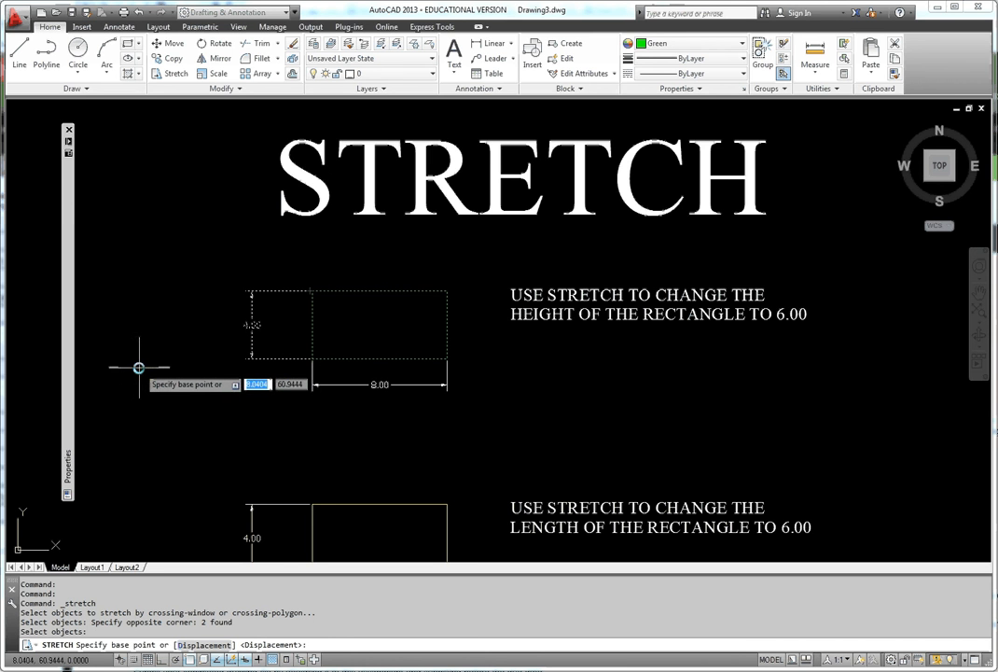
left_click(138, 365)
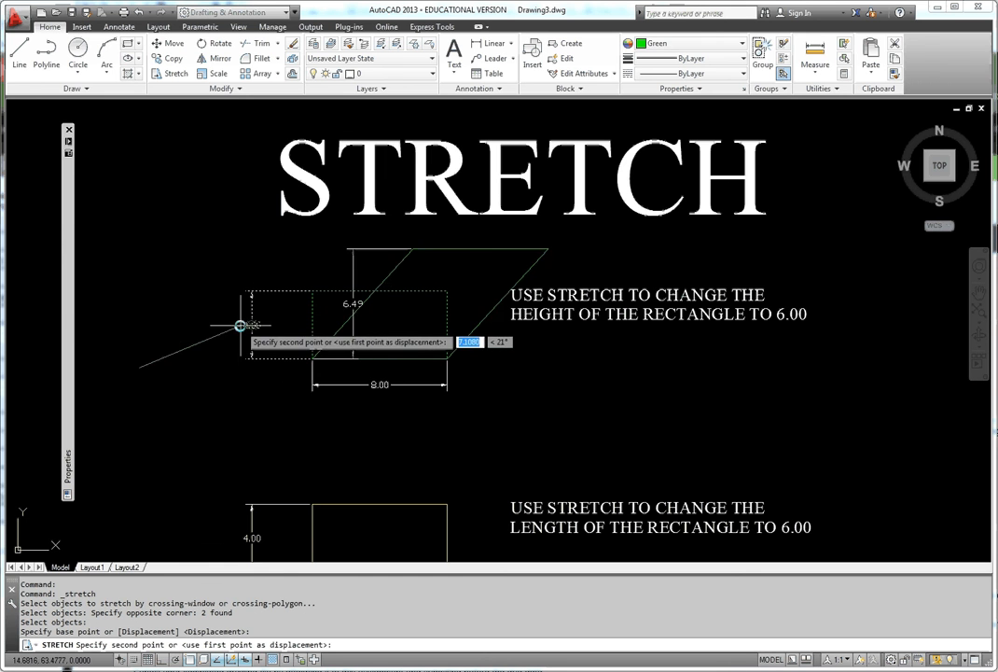
mouse_move(67, 311)
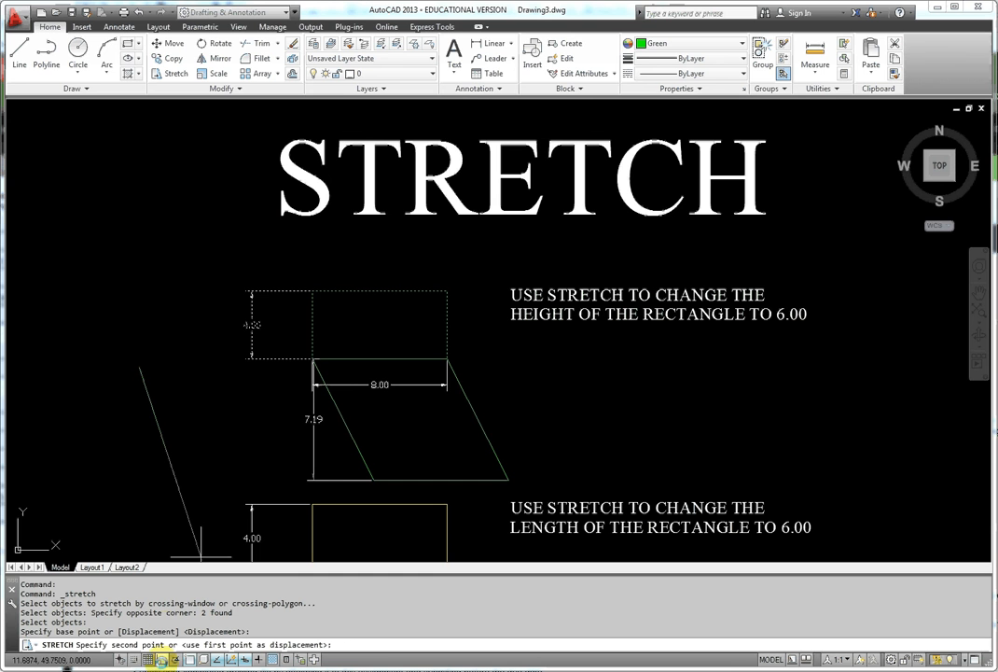
left_click(162, 658)
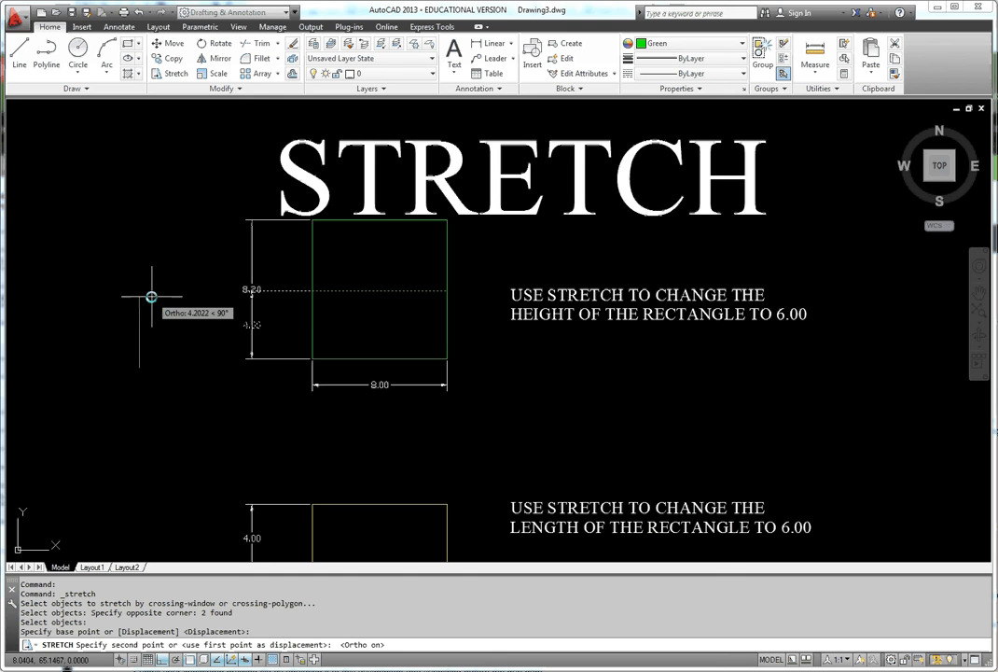
type("2")
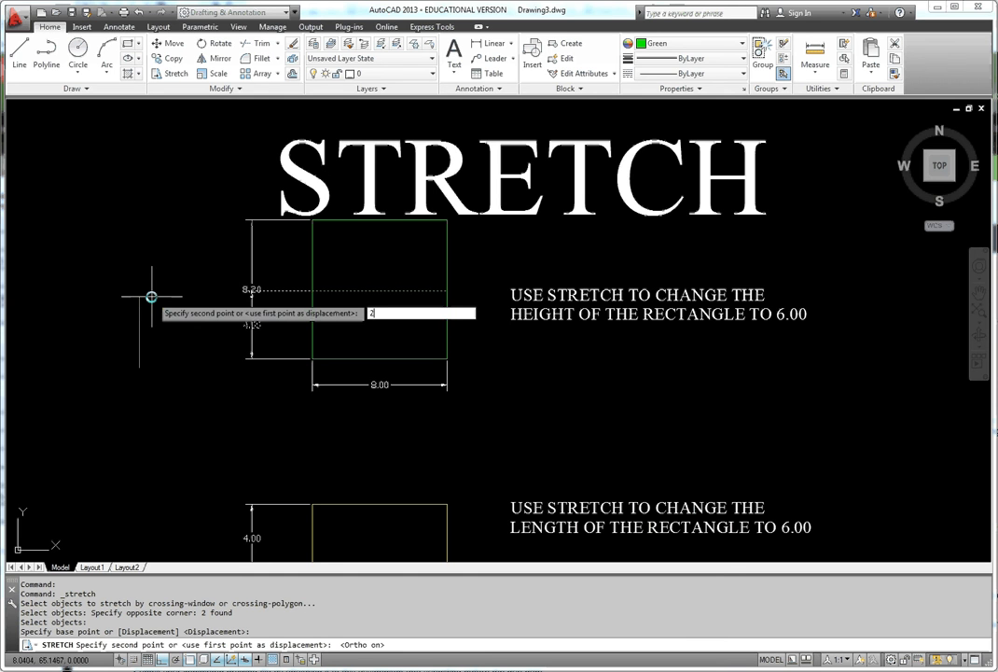
key("Return")
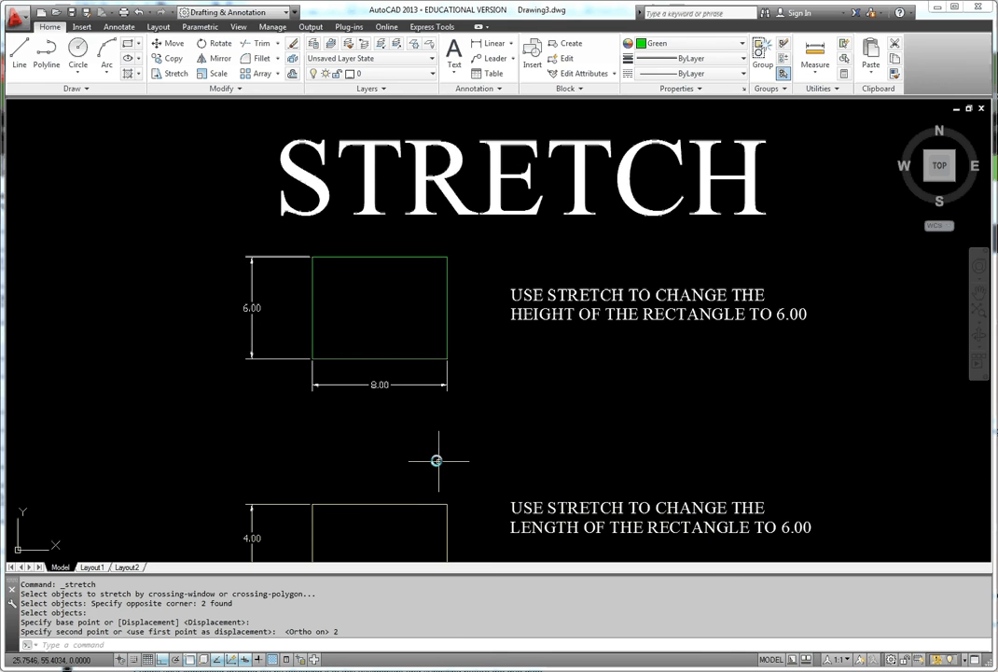
Stretch the right side of the yellow rectangle and its length dimension 2 units to the left, for a length of 6.00
middle_click_drag(435, 509, 430, 421)
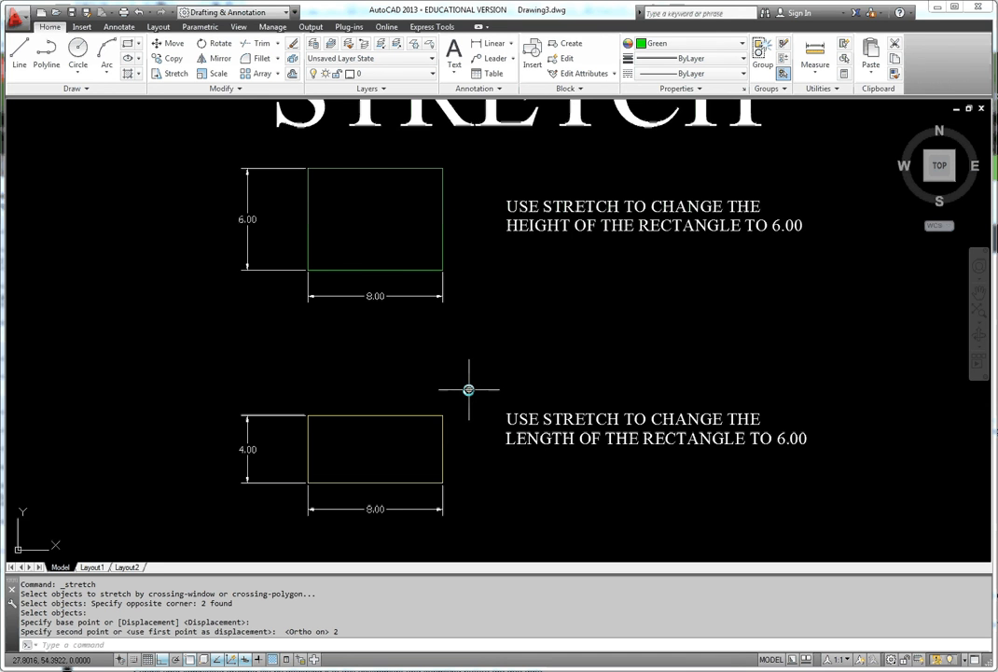
key("Return")
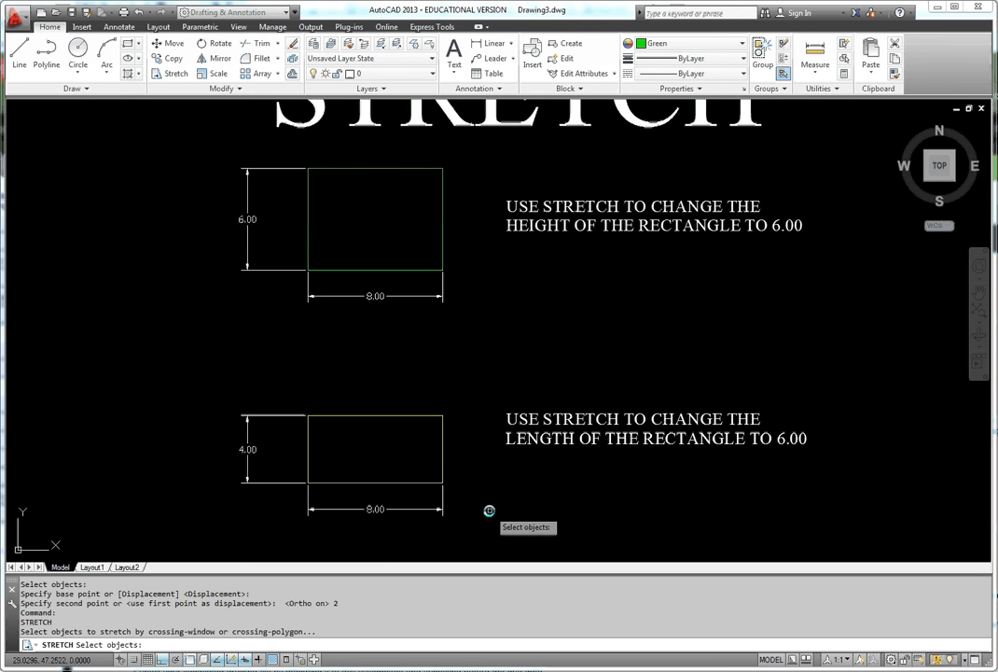
left_click(446, 425)
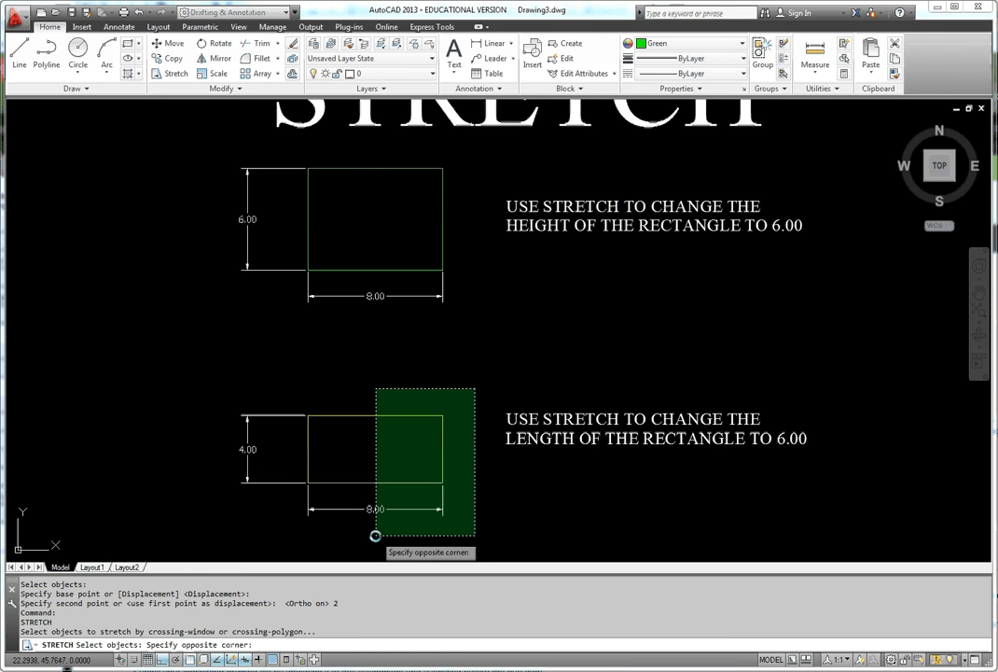
left_click(375, 536)
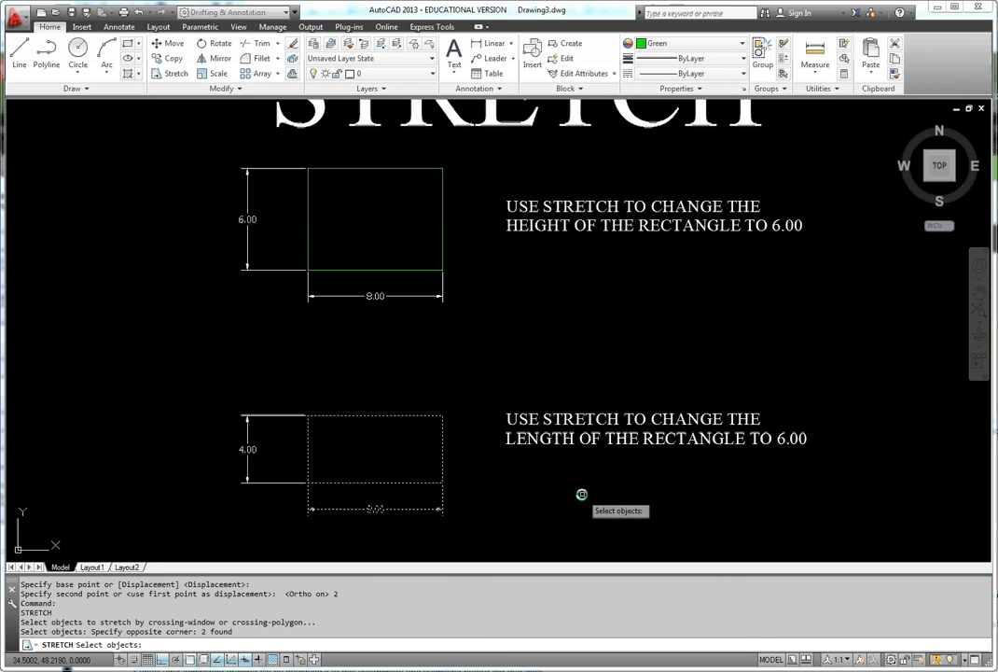
key("Return")
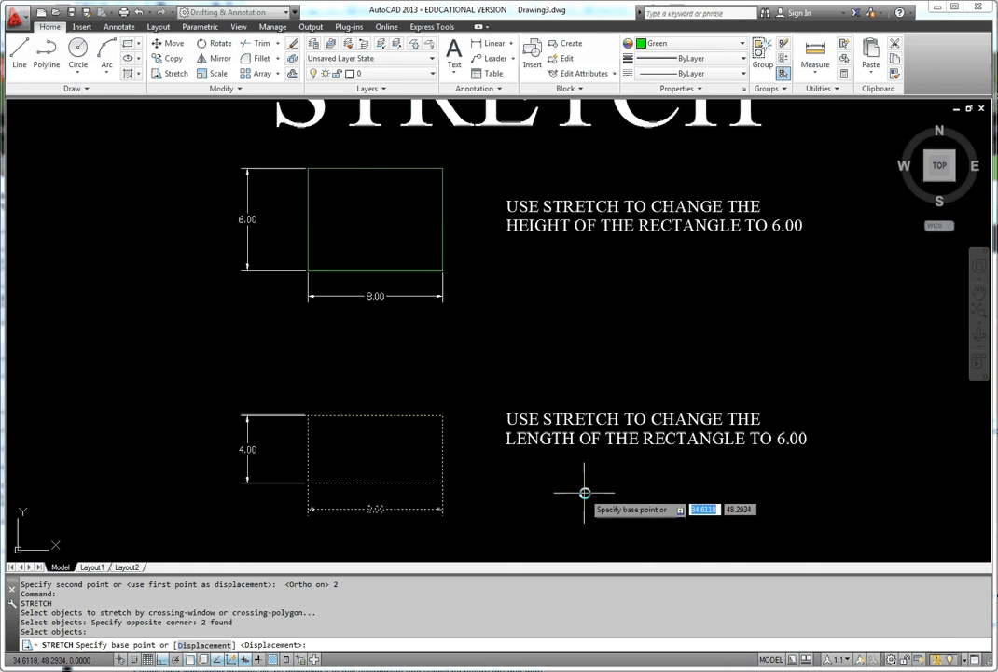
left_click(589, 490)
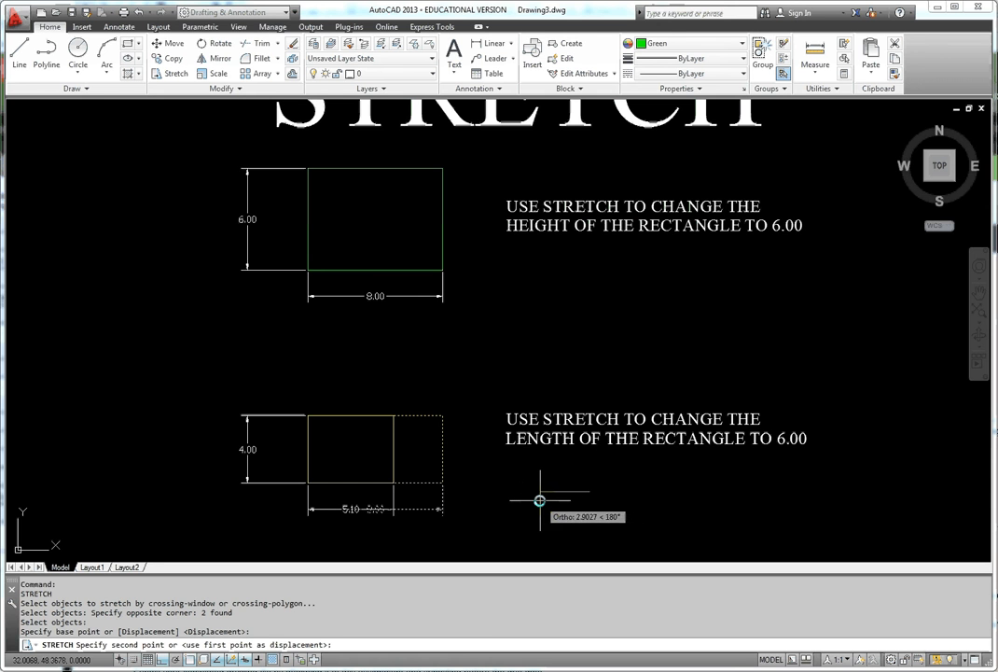
type("2")
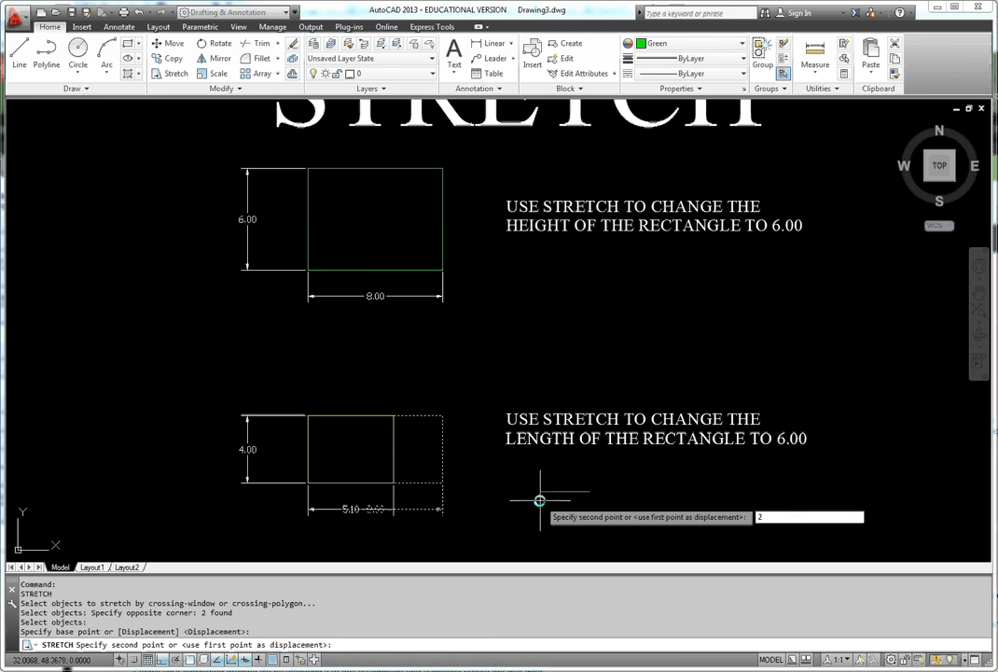
key("Return")
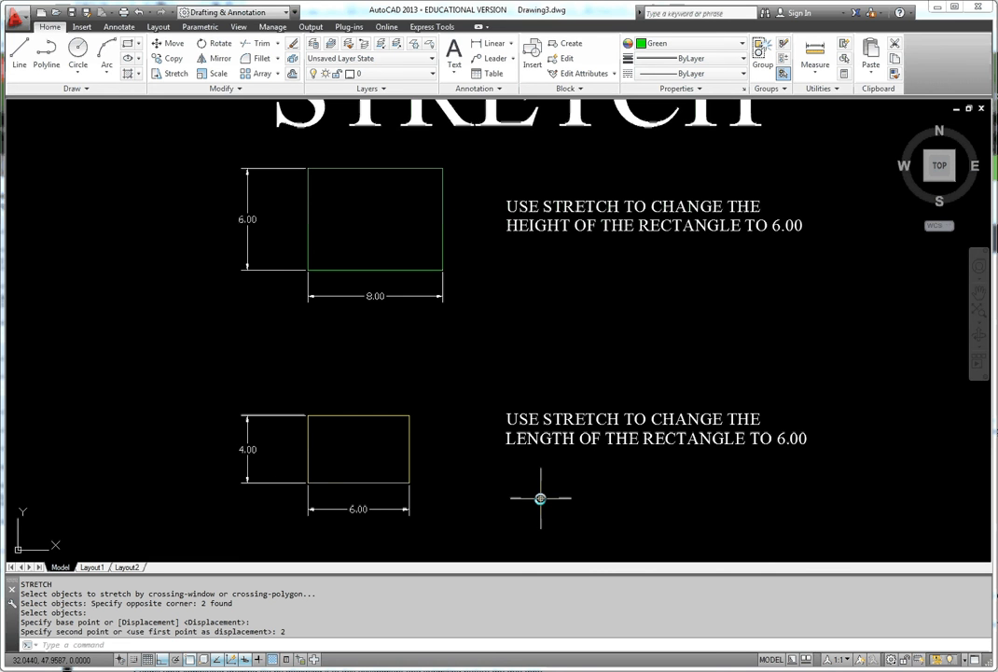
Stretch the upper ends of both magenta flanges, their tapered lines and the overall diameter dimension 1 unit straight up
middle_click_drag(525, 504, 532, 307)
scroll(523, 512, "up", 2)
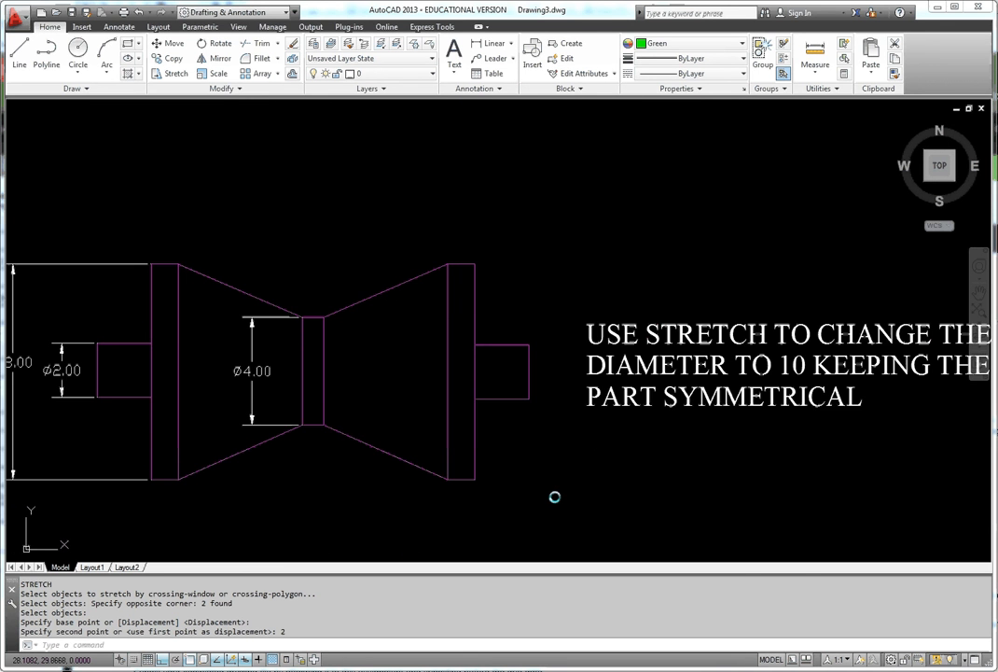
middle_click_drag(554, 497, 648, 495)
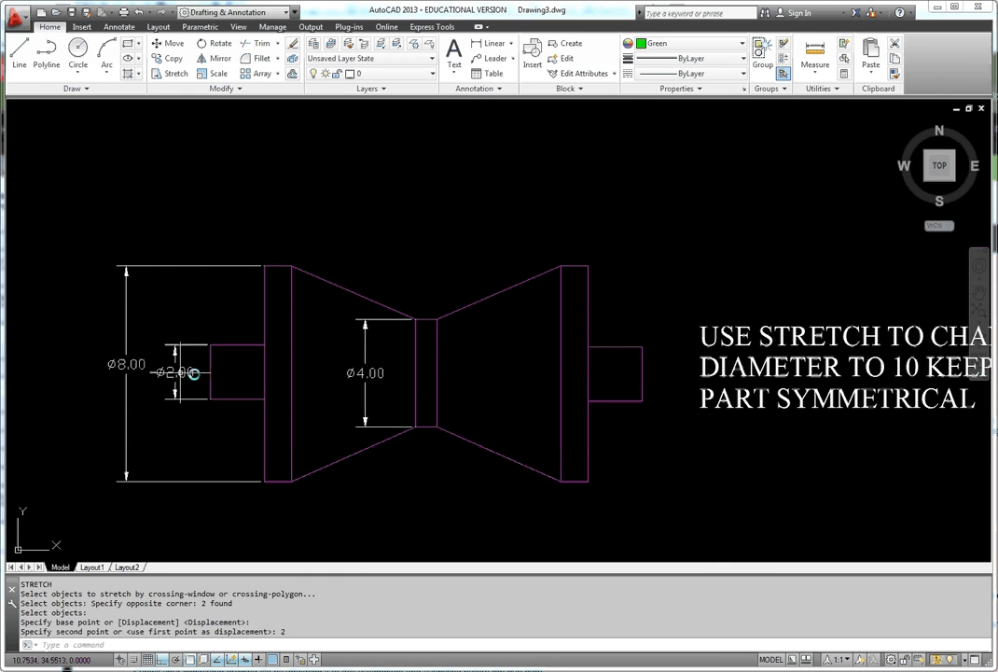
mouse_move(537, 431)
middle_mouse_down()
mouse_move(367, 430)
mouse_move(439, 429)
middle_mouse_up()
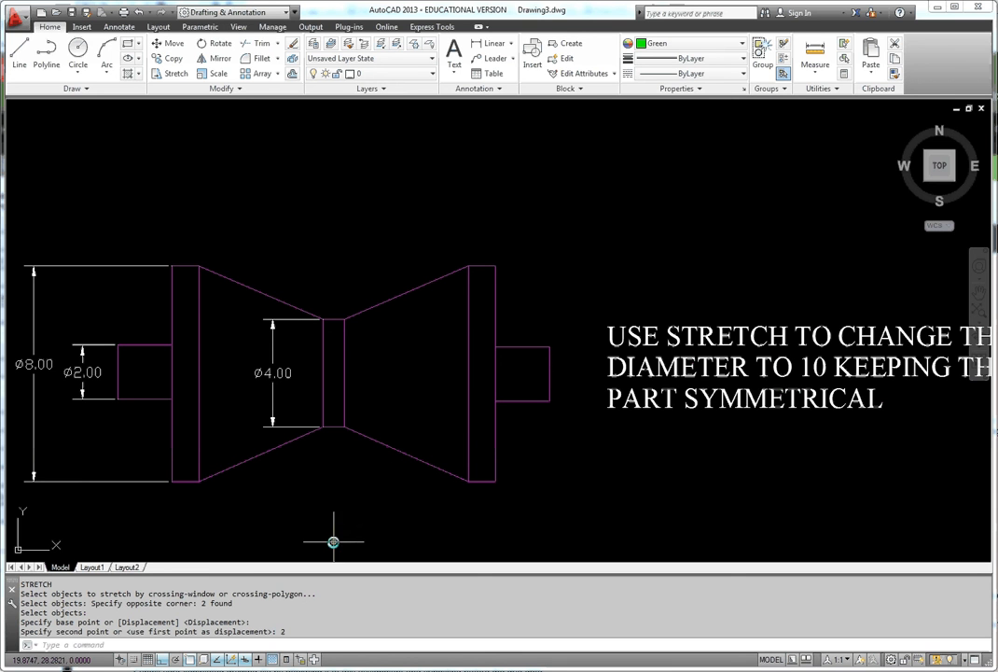
middle_click_drag(334, 528, 365, 528)
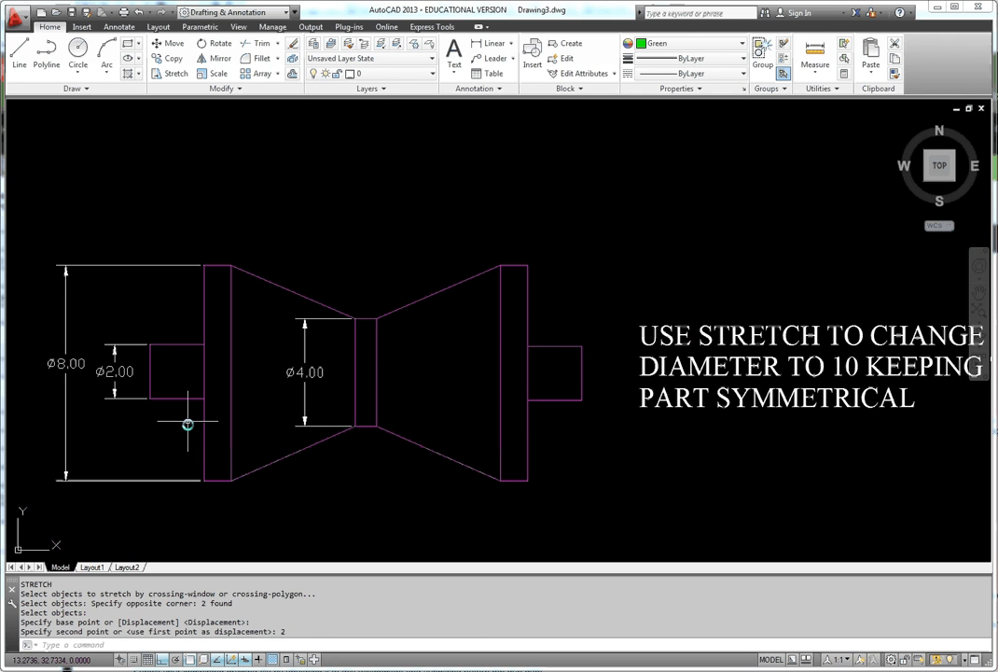
left_click(171, 77)
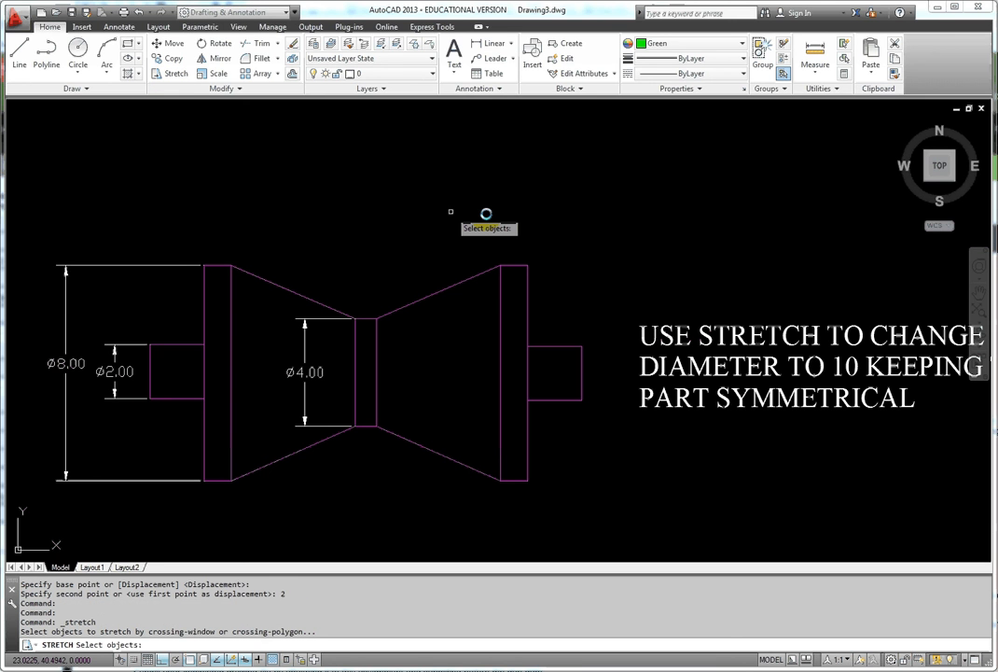
left_click(603, 209)
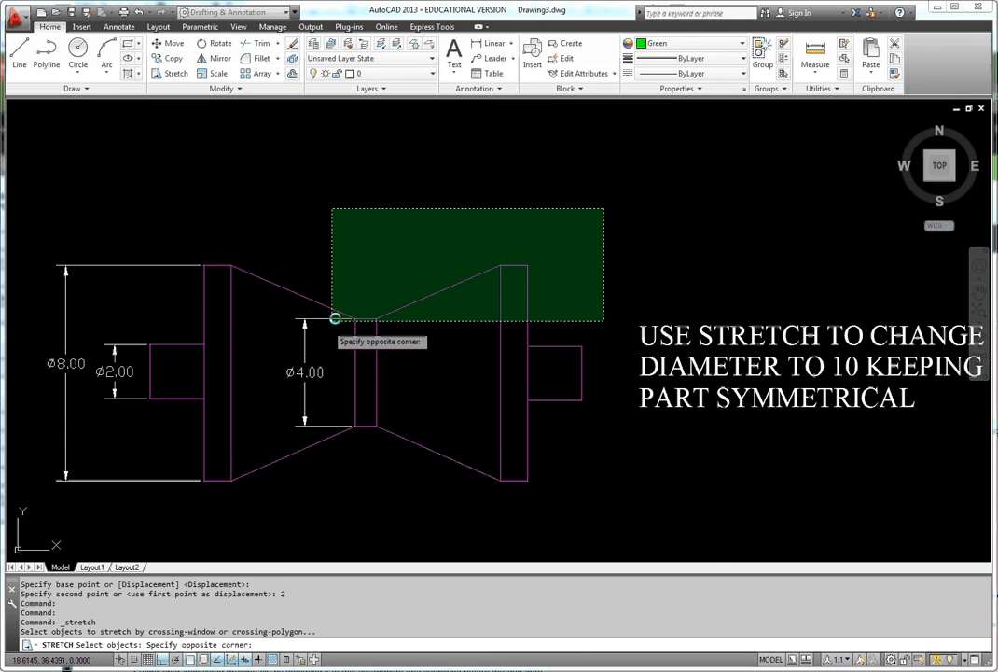
left_click(20, 285)
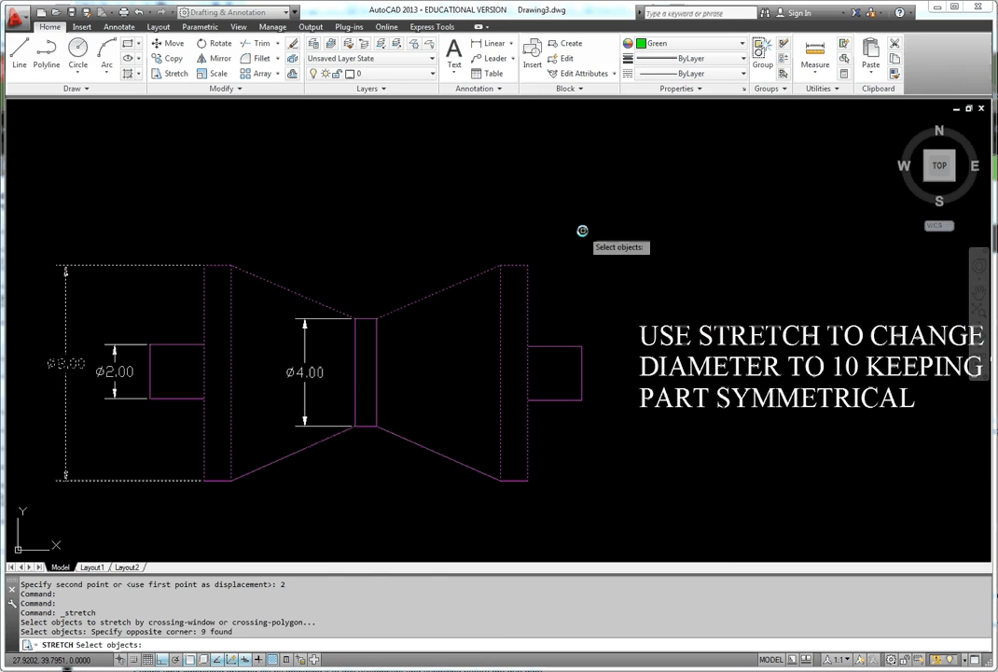
key("Return")
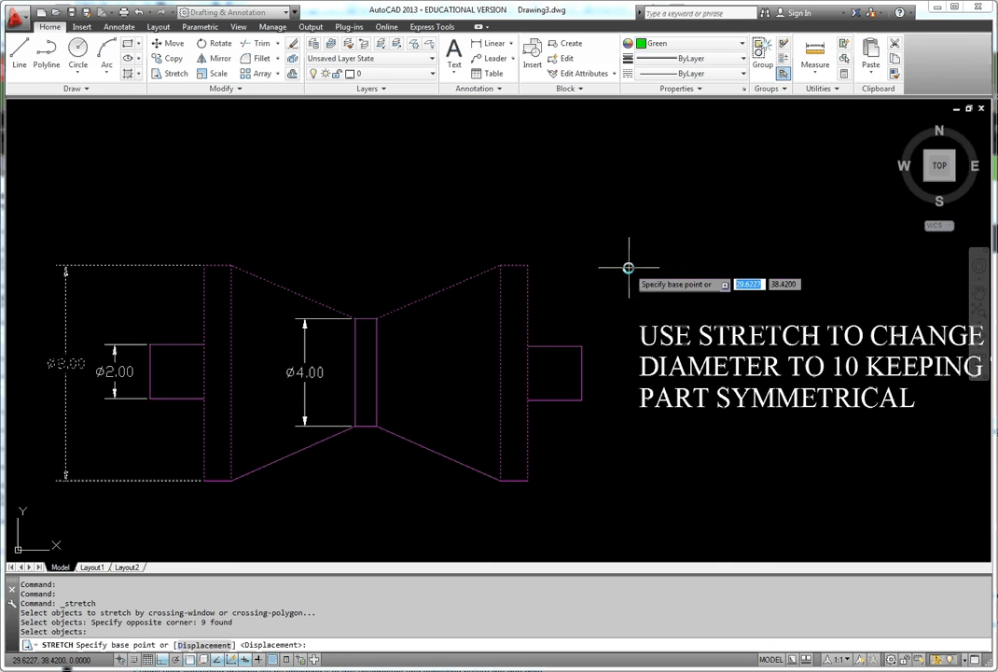
left_click(628, 268)
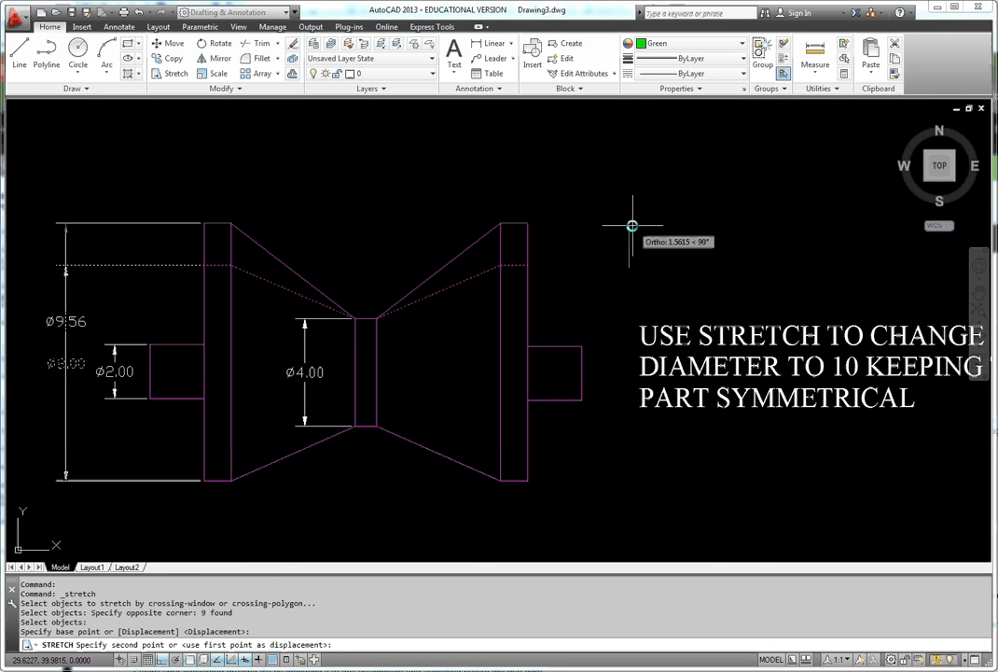
type("1")
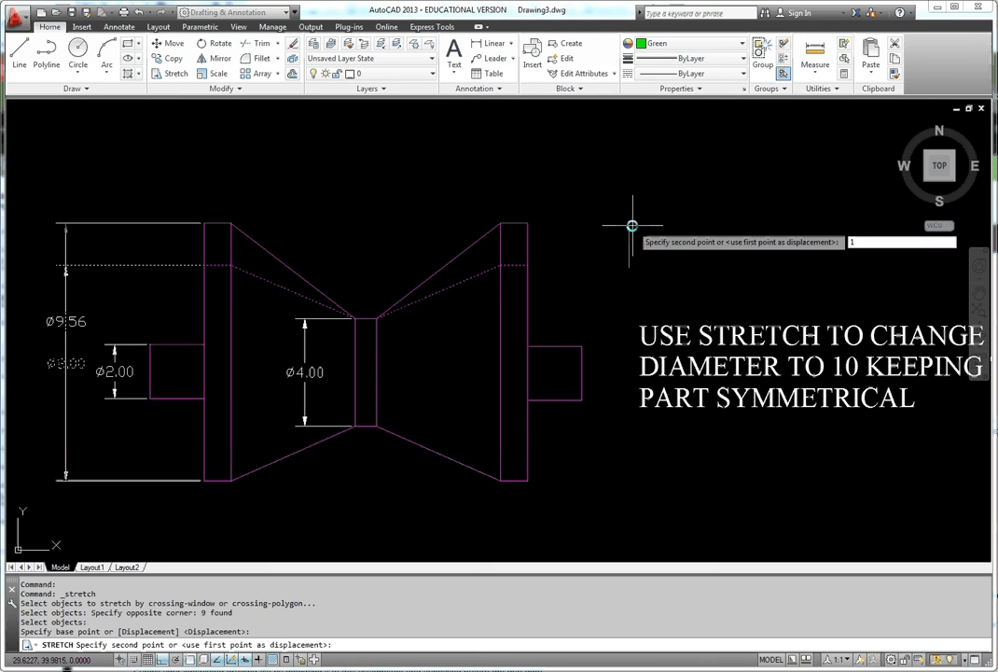
key("Return")
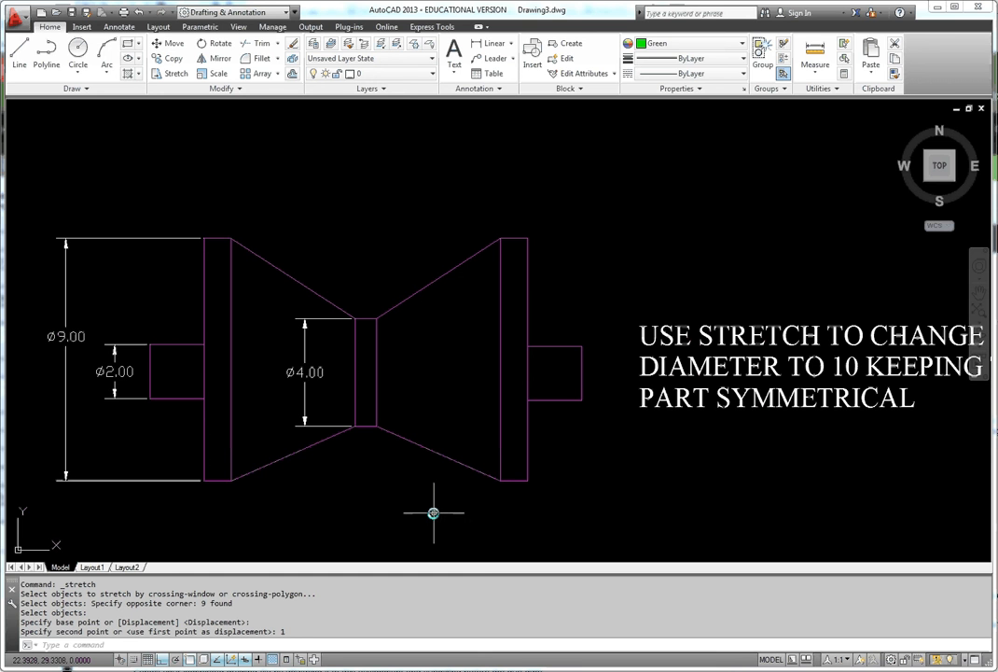
Stretch the lower ends of both magenta flanges, their tapered lines and the diameter dimension 1 unit straight down, for an overall diameter of 10
key("Return")
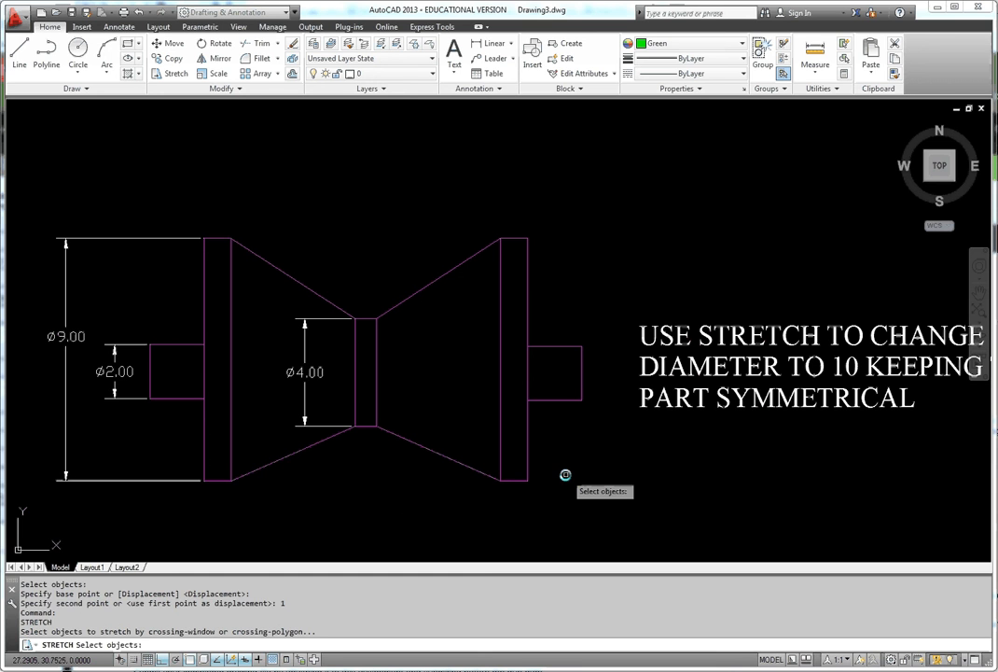
left_click(570, 467)
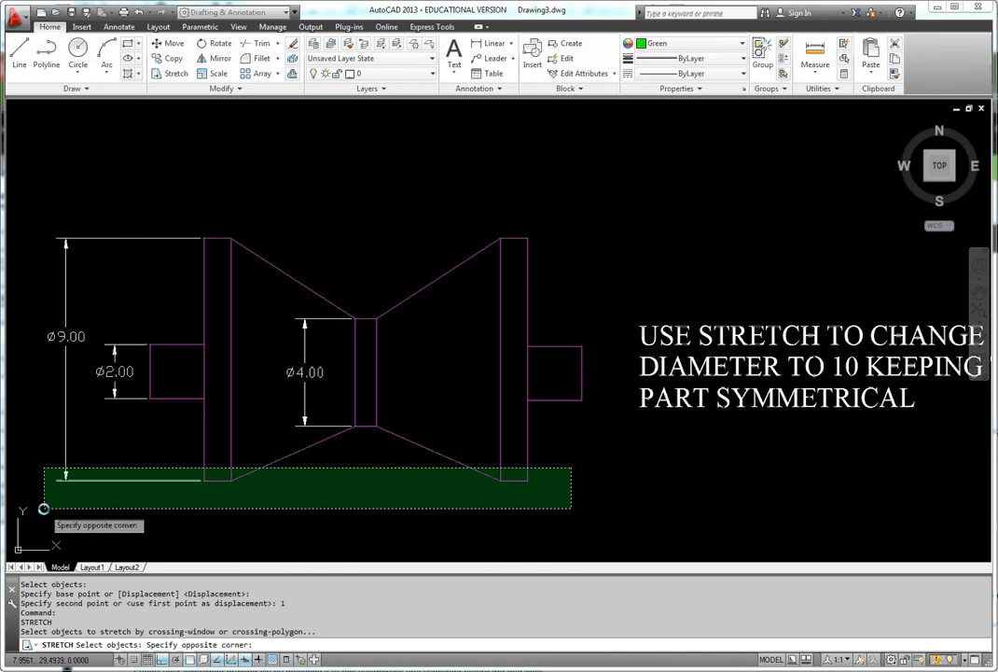
left_click(43, 508)
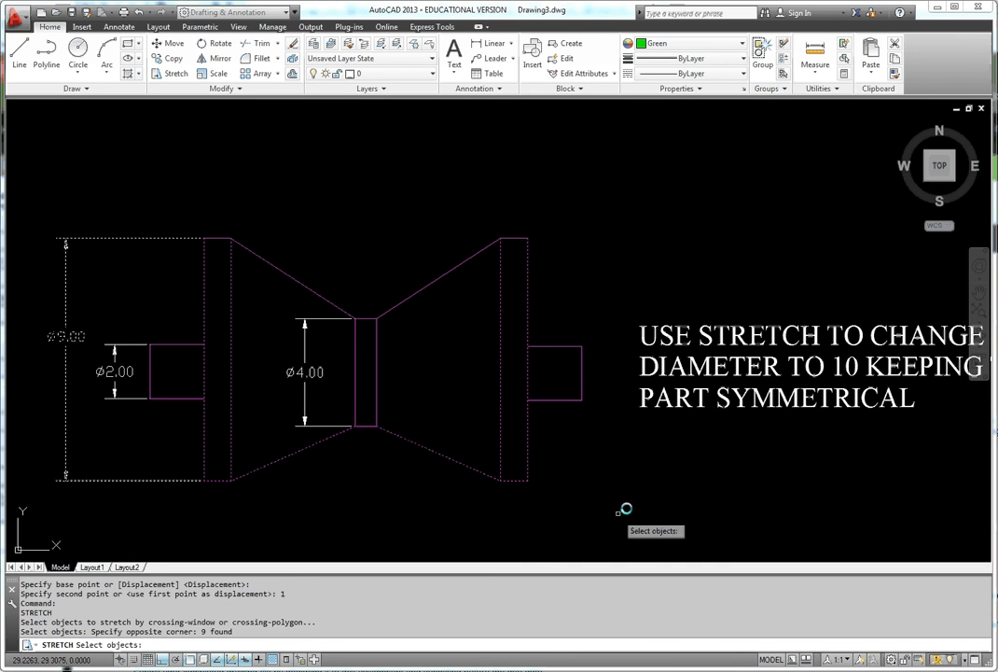
key("Return")
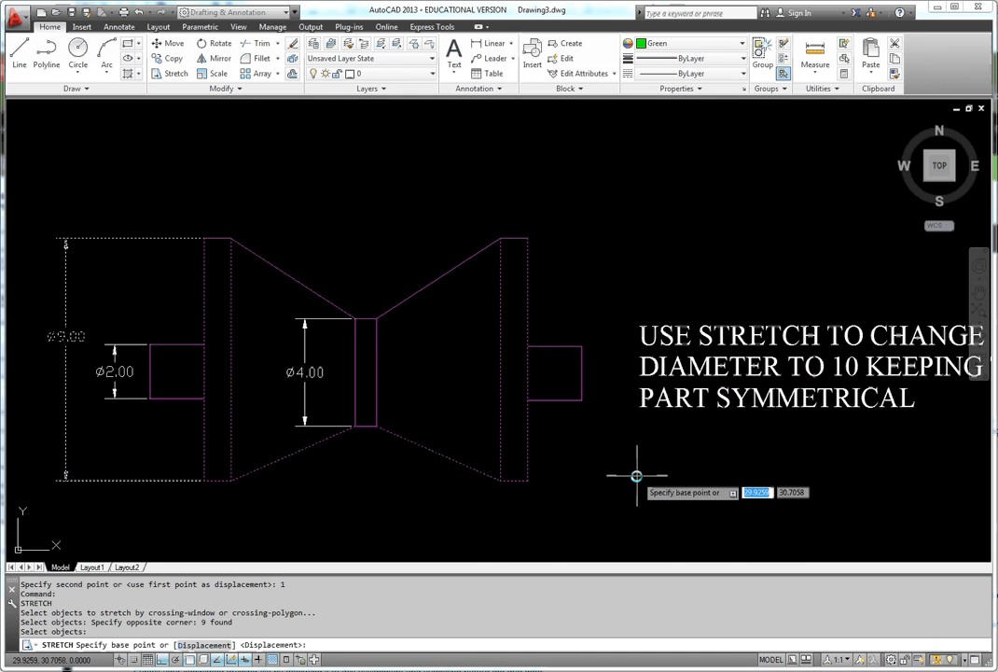
left_click(634, 470)
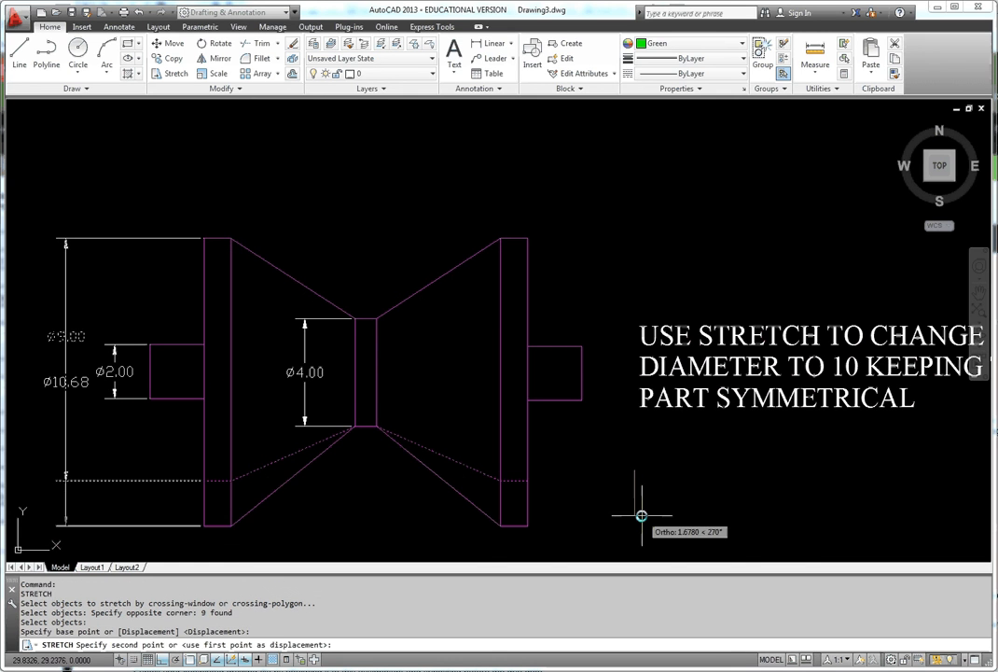
type("1")
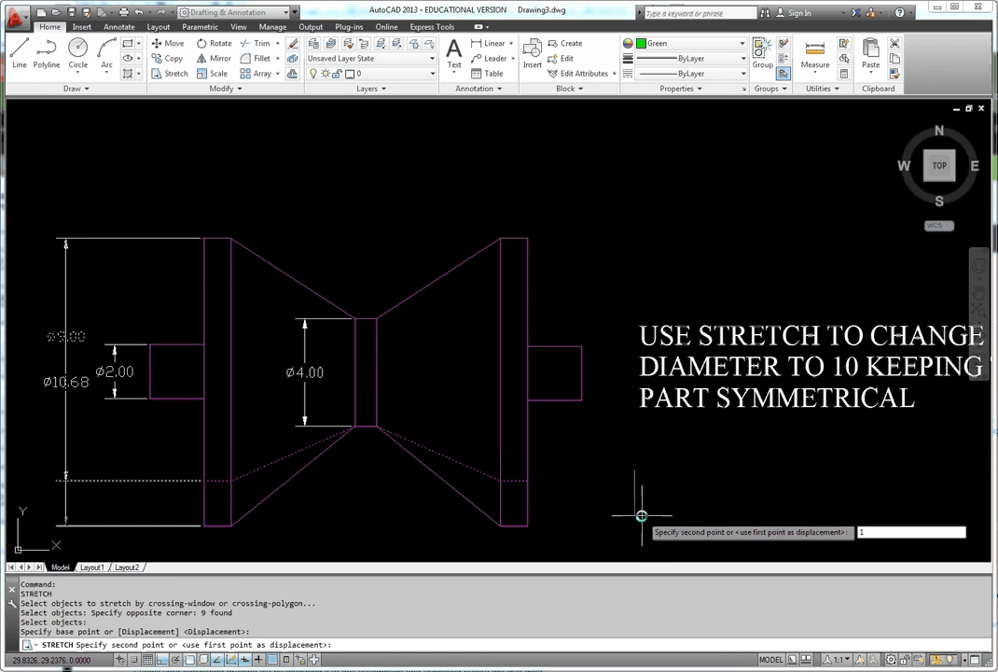
key("Return")
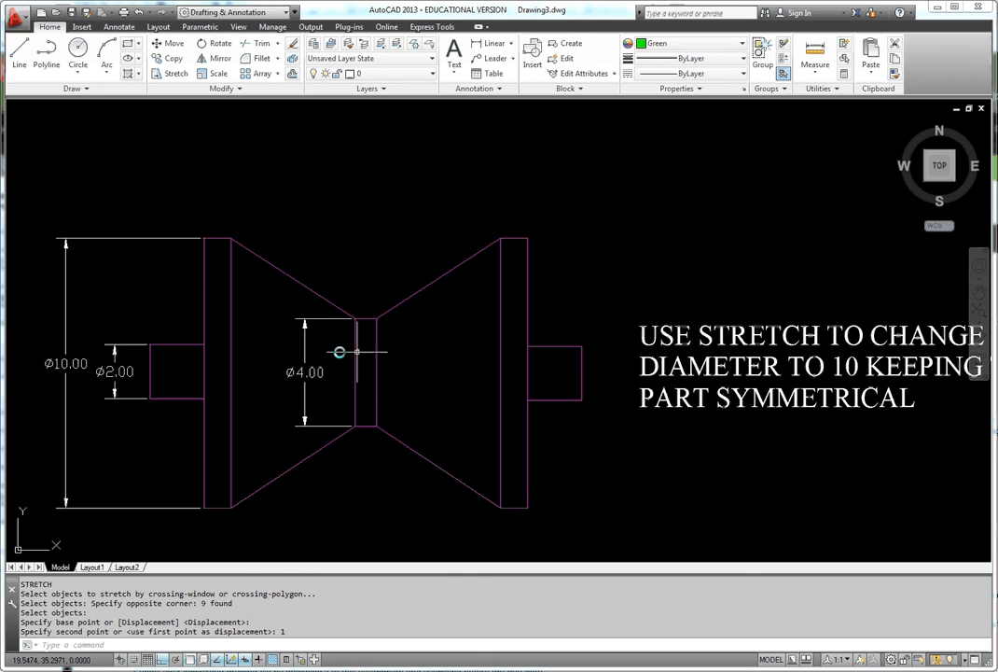
Try stretching only the yellow rectangle's upper-right corner straight up to the green rectangle's lower-left corner, and undo that stretch
scroll(487, 440, "down", 2)
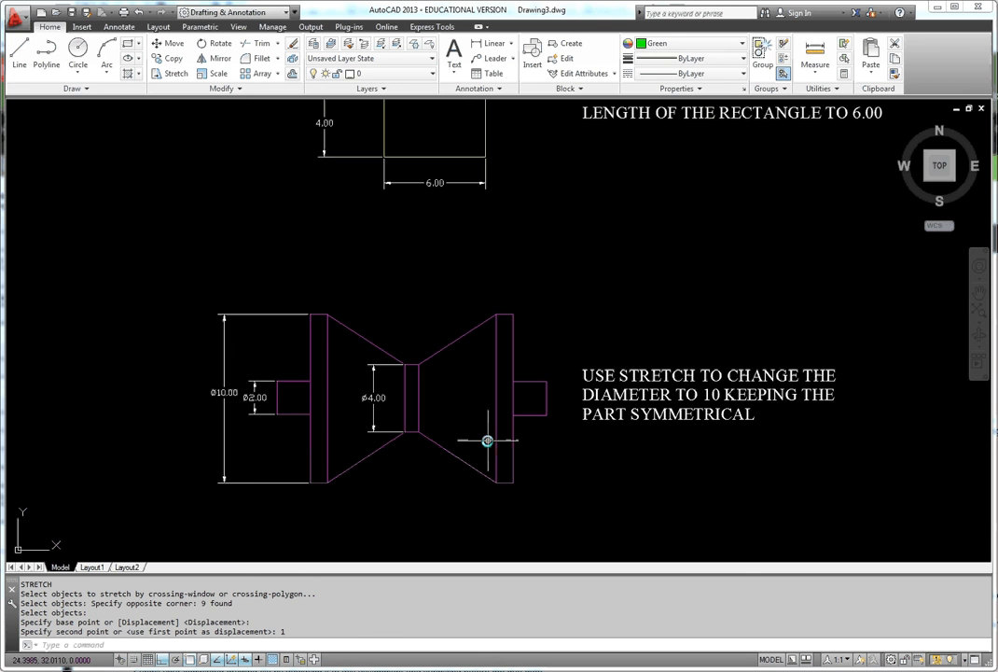
scroll(487, 440, "down", 2)
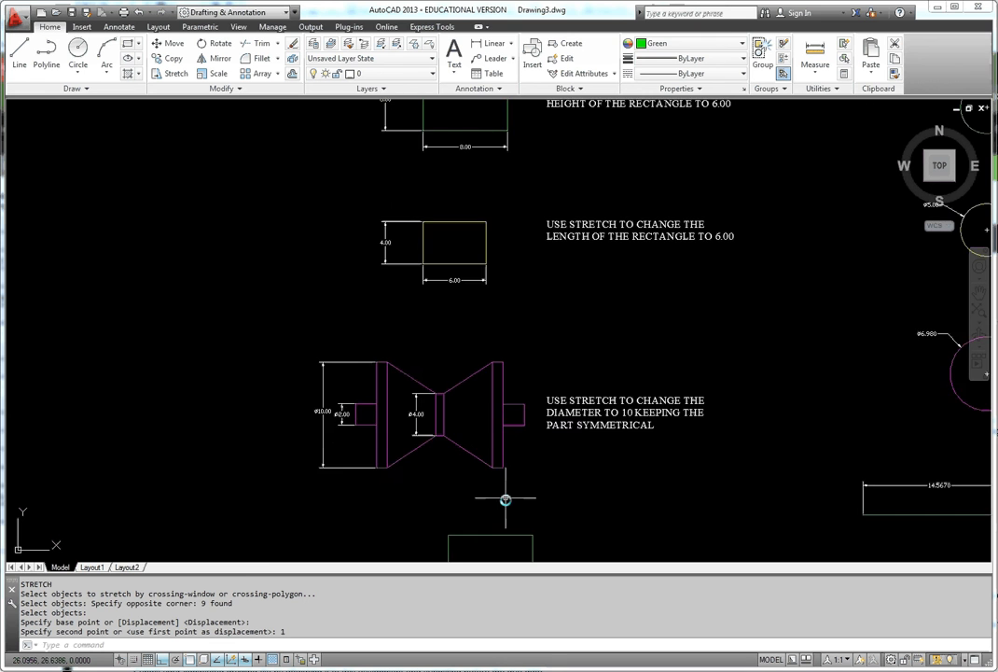
scroll(505, 499, "up", 2)
scroll(512, 511, "up", 2)
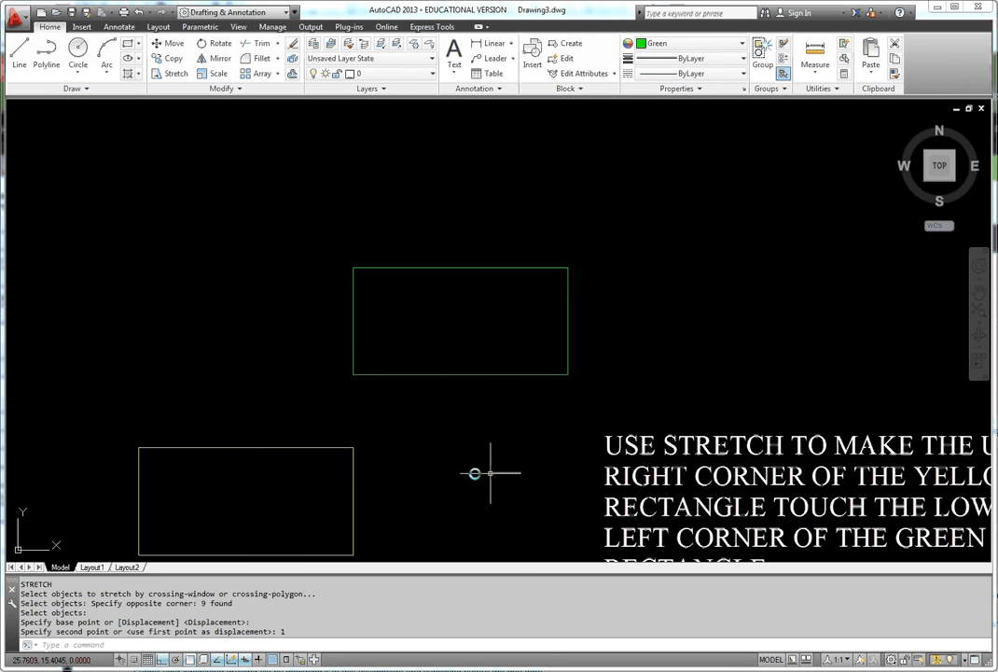
middle_click_drag(458, 497, 488, 469)
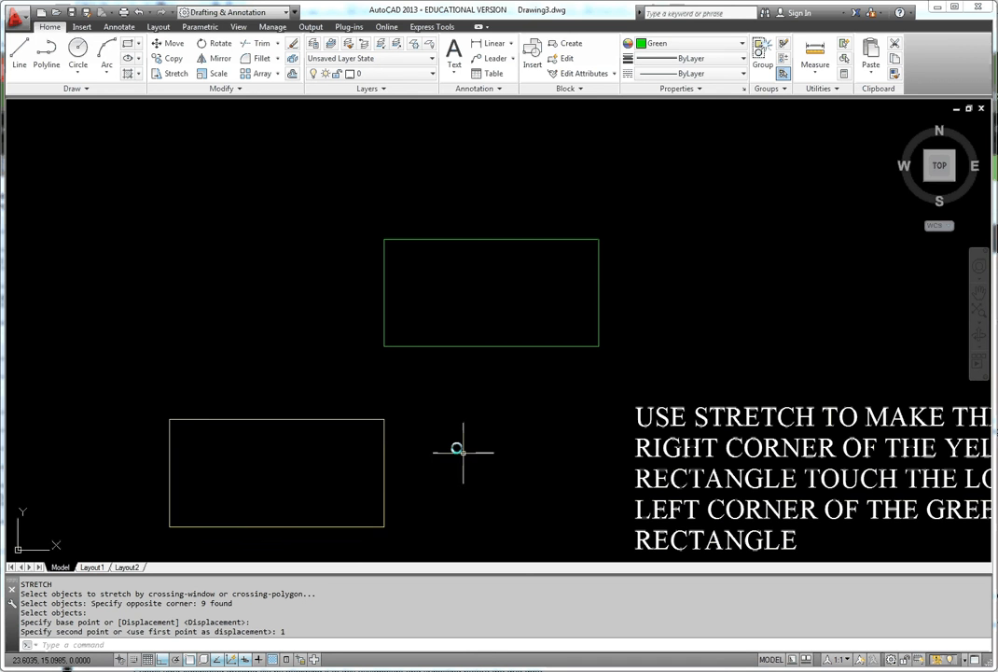
left_click(160, 74)
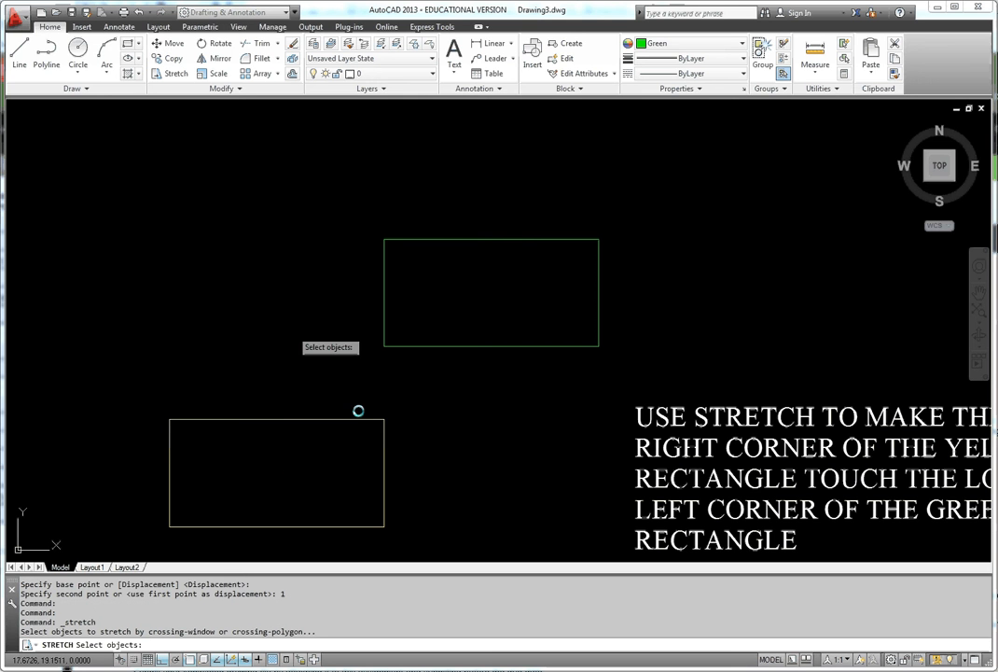
left_click(426, 399)
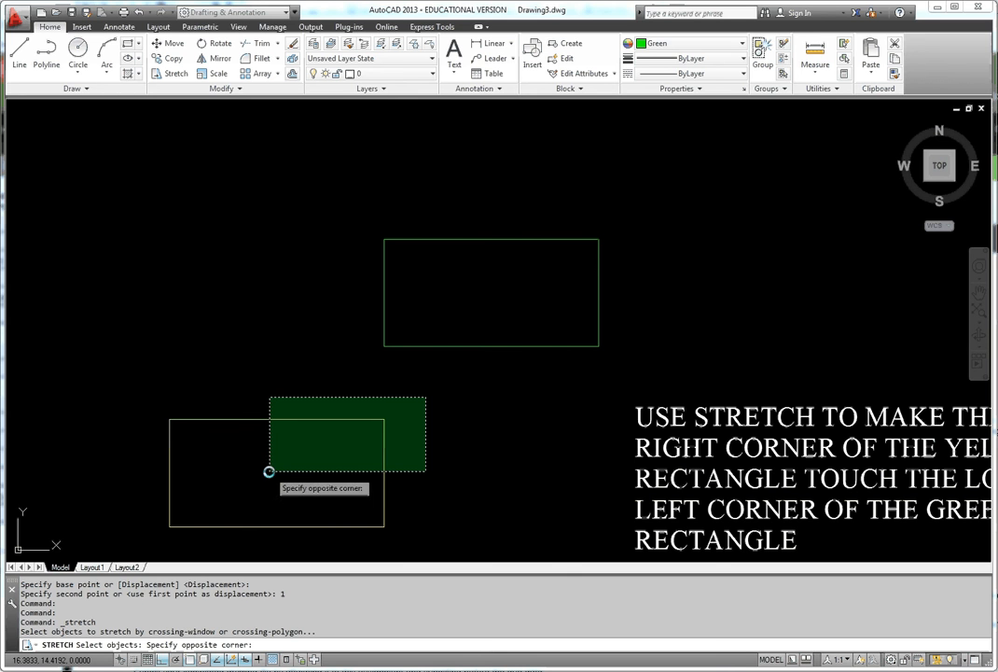
left_click(269, 471)
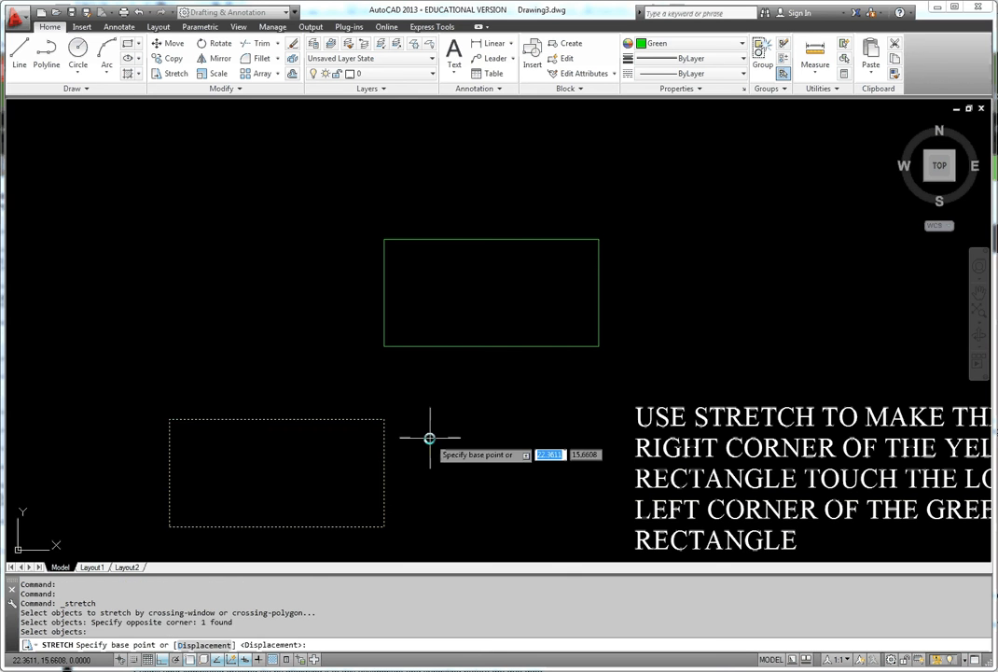
left_click(384, 419)
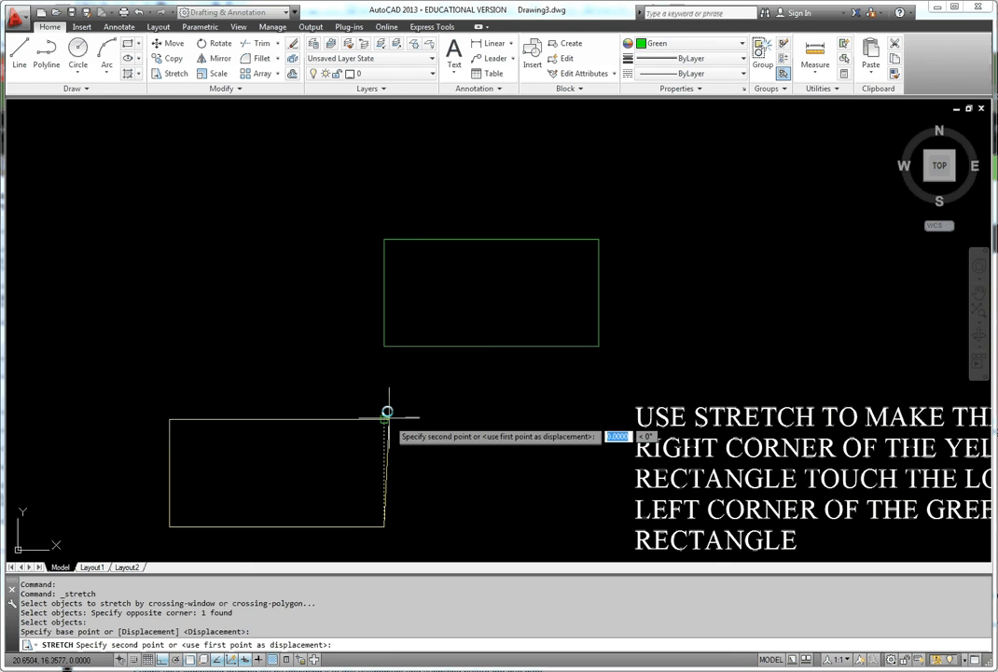
left_click(384, 346)
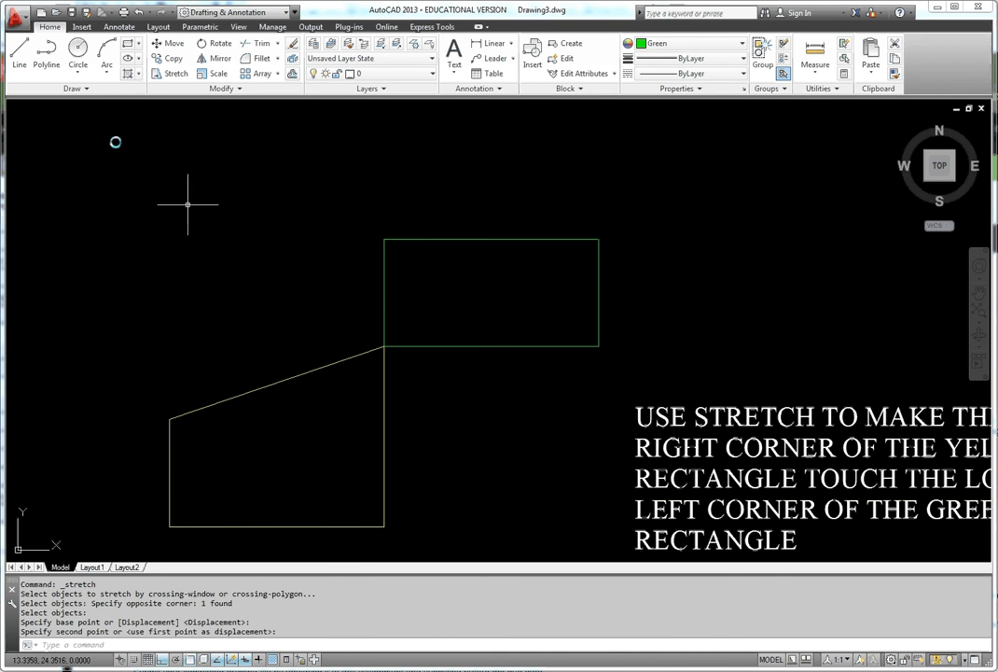
left_click(136, 14)
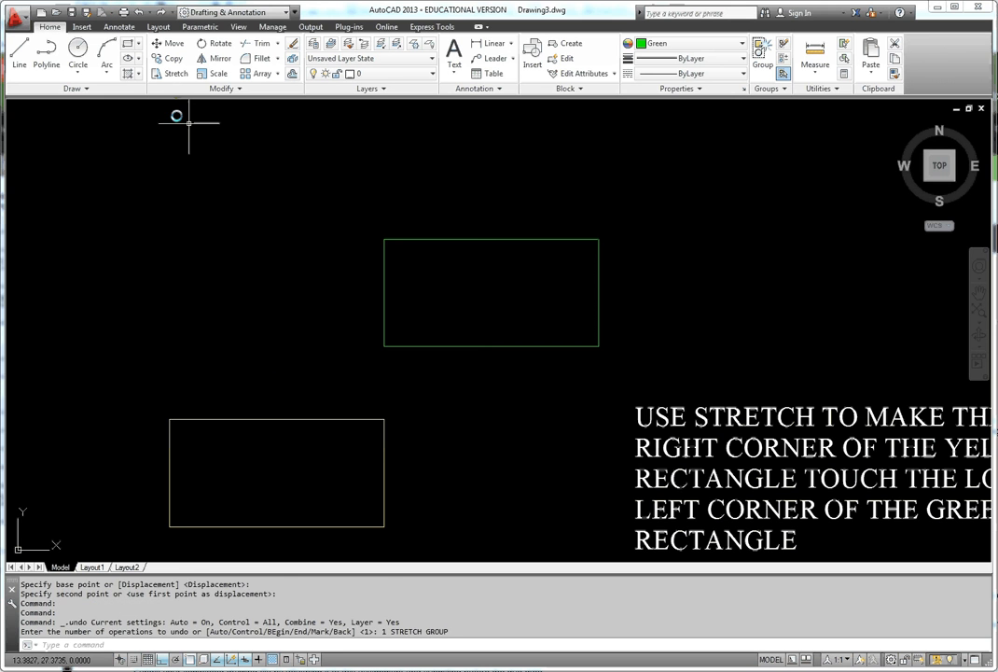
Try stretching the yellow rectangle's whole top edge up to the green rectangle's lower-left corner, and undo that stretch
left_click(170, 73)
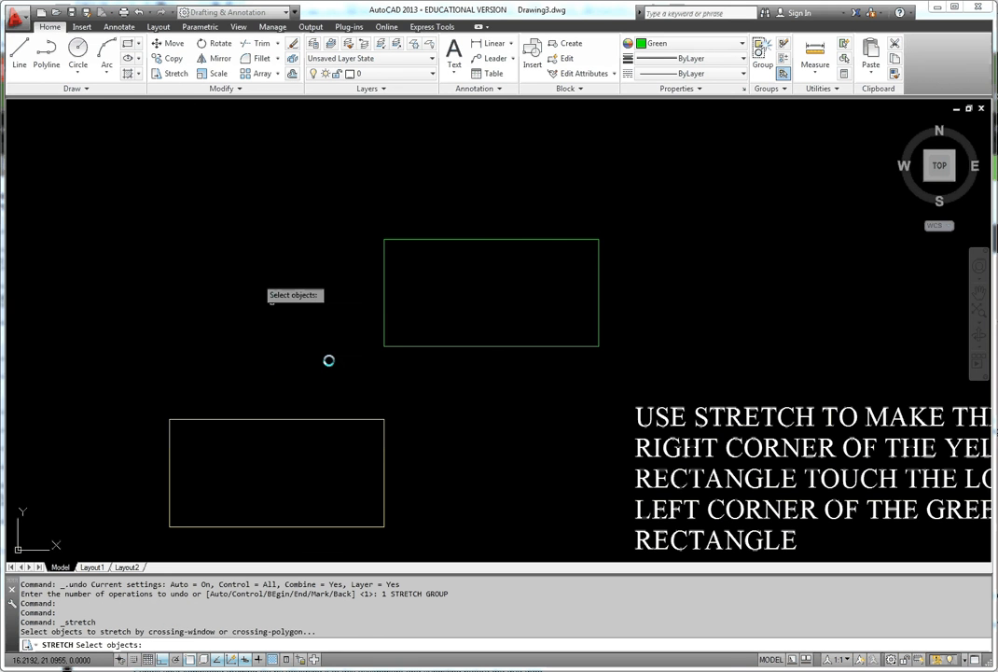
left_click(436, 385)
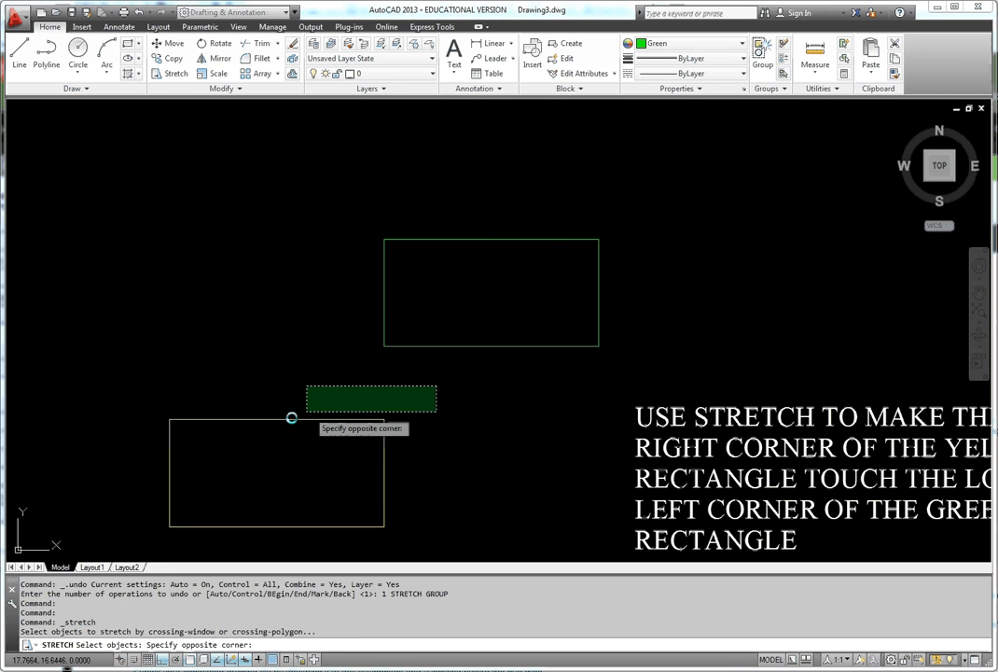
left_click(136, 457)
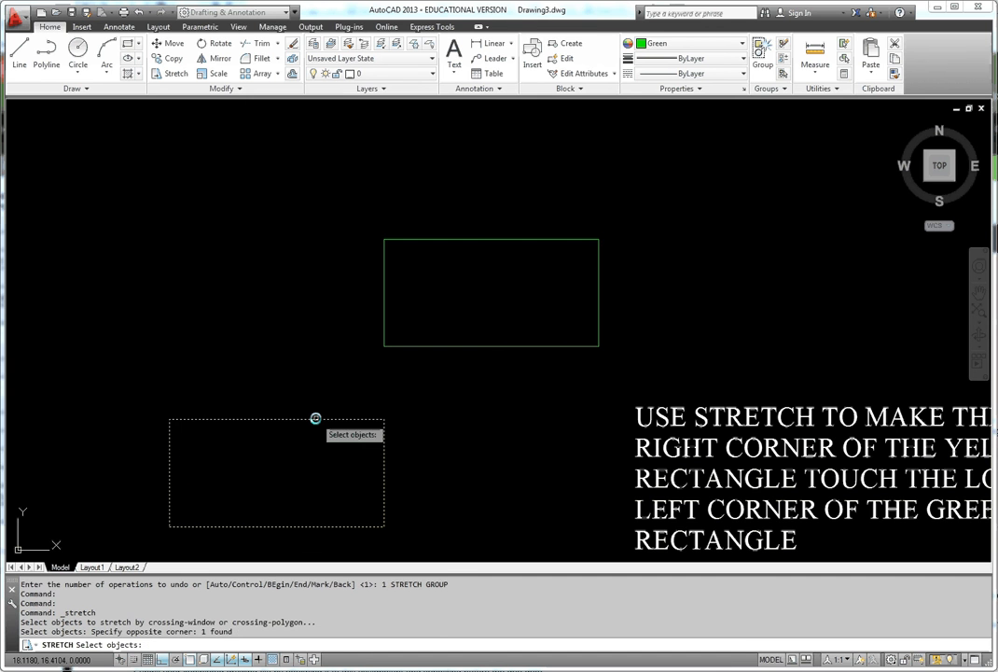
key("Return")
left_click(385, 419)
left_click(385, 346)
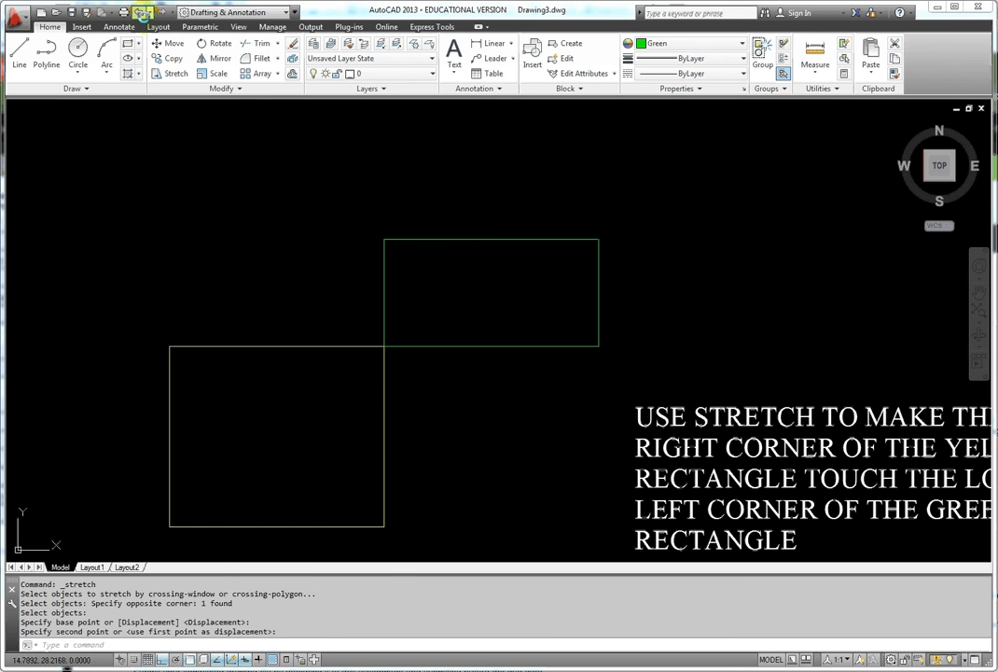
left_click(140, 12)
Try Stretch on the fully enclosed yellow rectangle, from its upper-right corner to the green rectangle's lower-left corner, and undo it
left_click(173, 72)
left_click(412, 399)
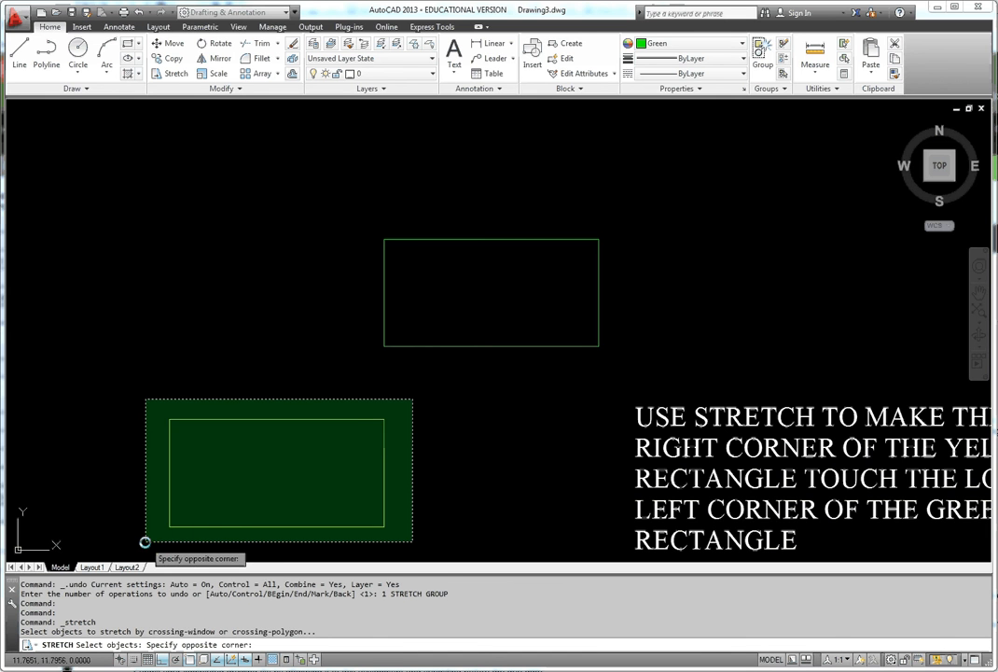
left_click(145, 542)
key("Return")
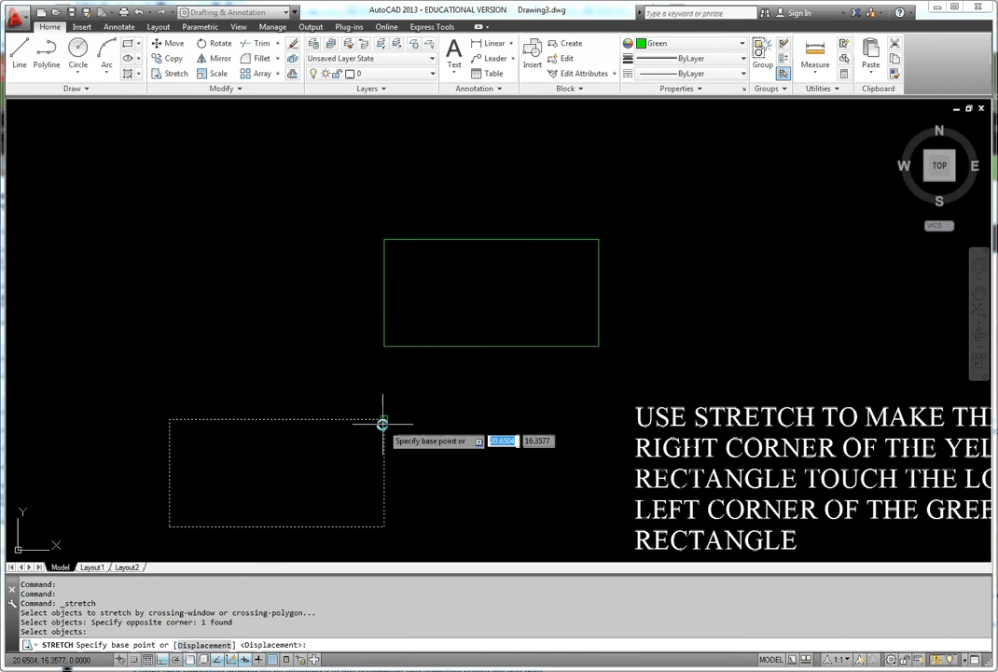
left_click(382, 424)
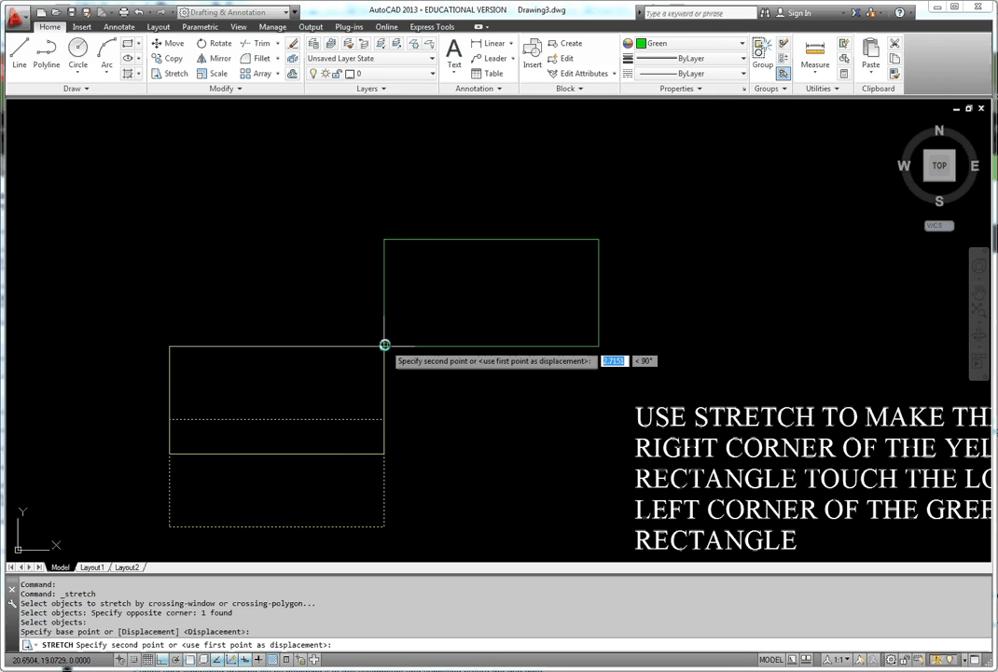
left_click(385, 344)
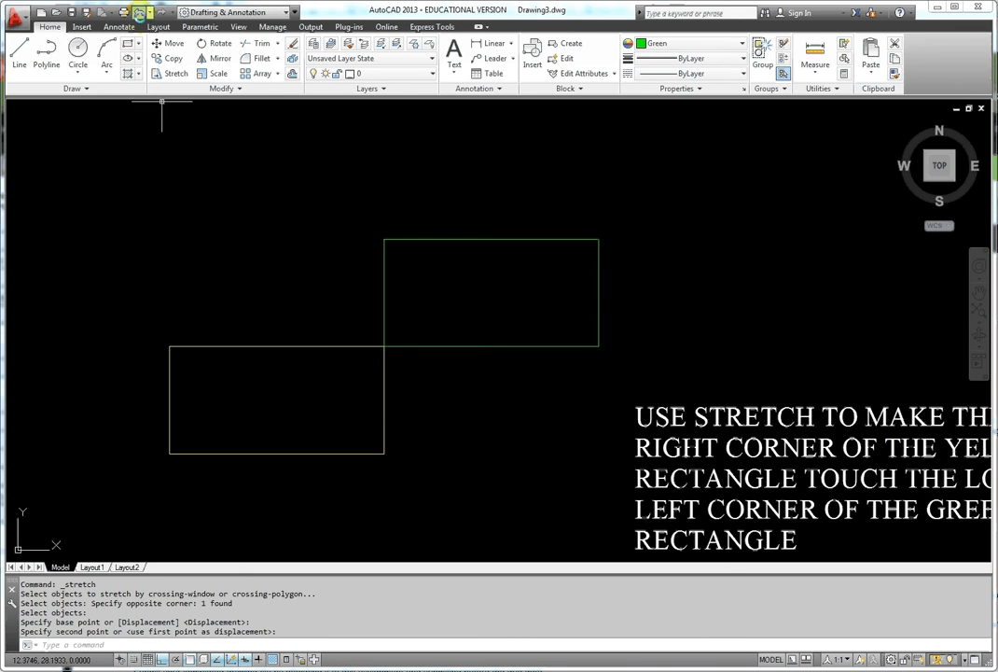
left_click(139, 13)
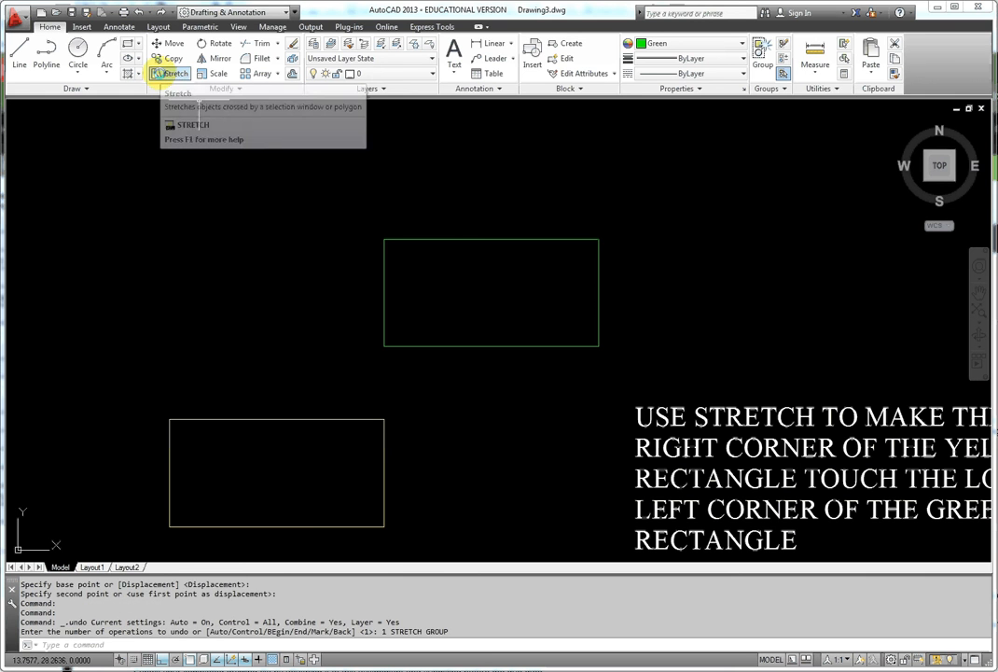
Stretch the yellow rectangle's top edge straight up so its upper-right corner meets the green rectangle's lower-left corner
left_click(171, 72)
left_click(423, 391)
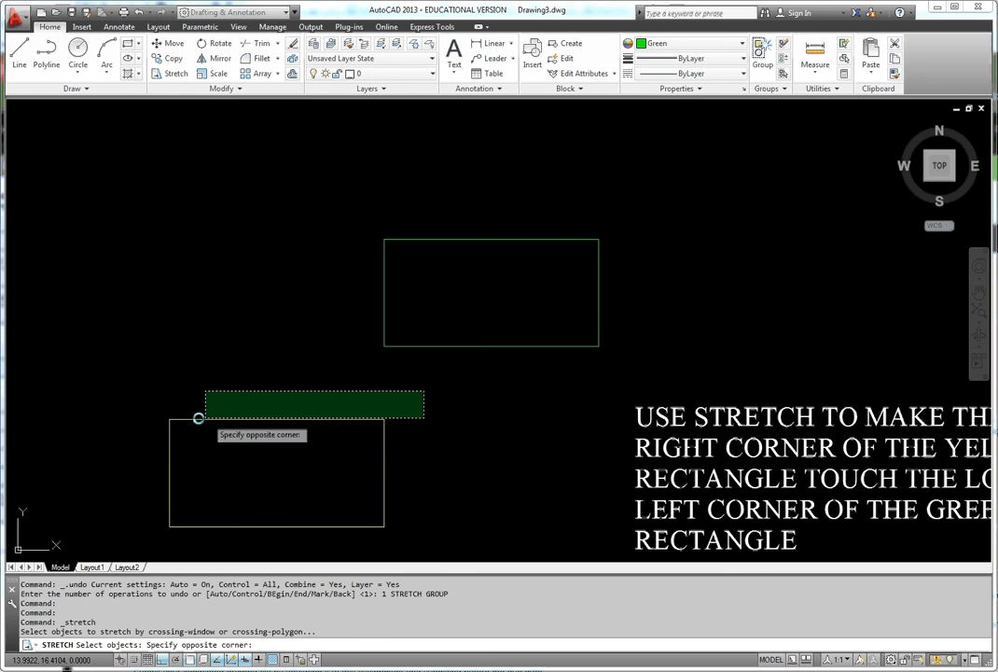
left_click(138, 457)
key("Return")
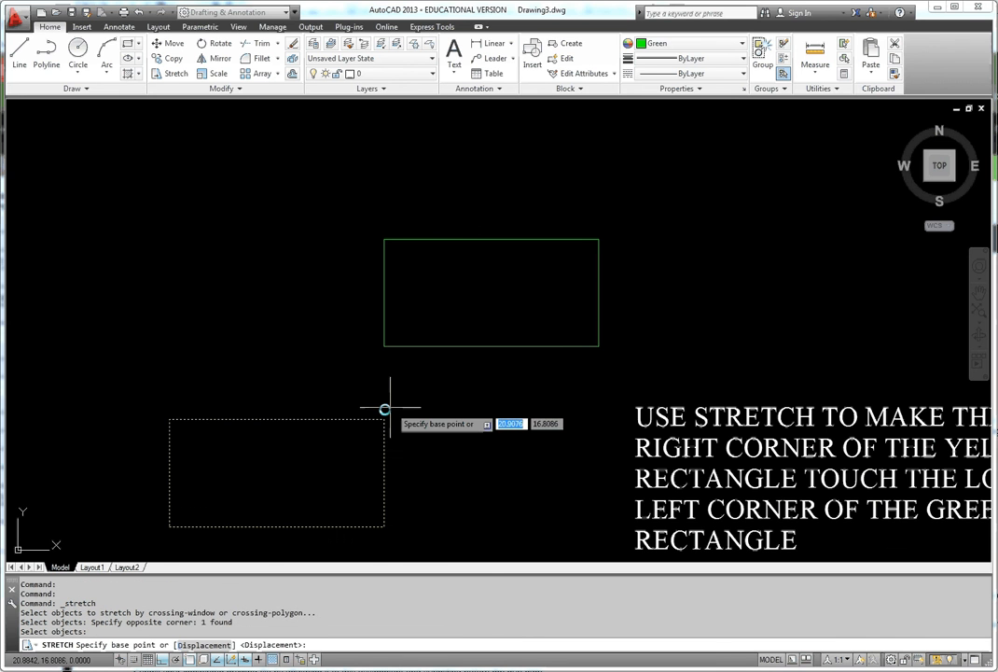
left_click(381, 421)
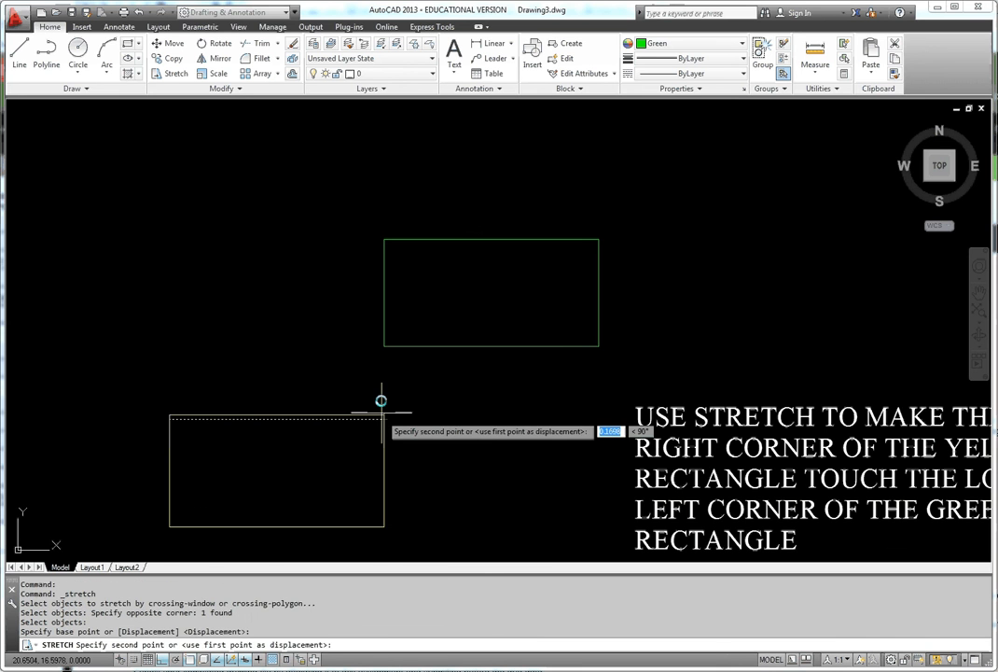
left_click(384, 347)
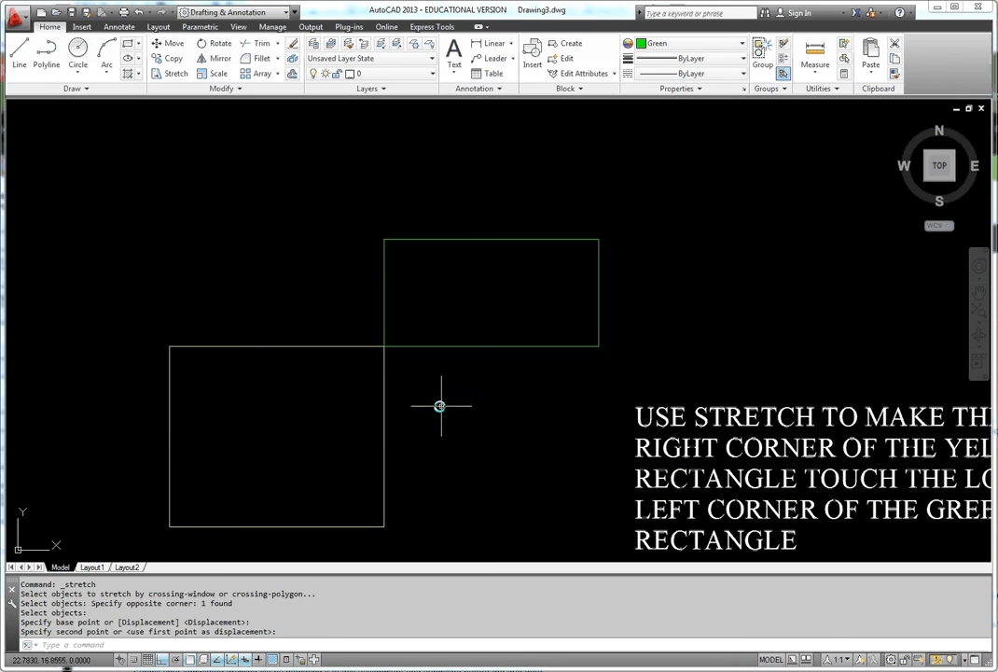
Stretch the green rectangle's left side to the yellow rectangle's upper-left corner, removing the yellow rectangle from the selection
key("Return")
left_click(440, 210)
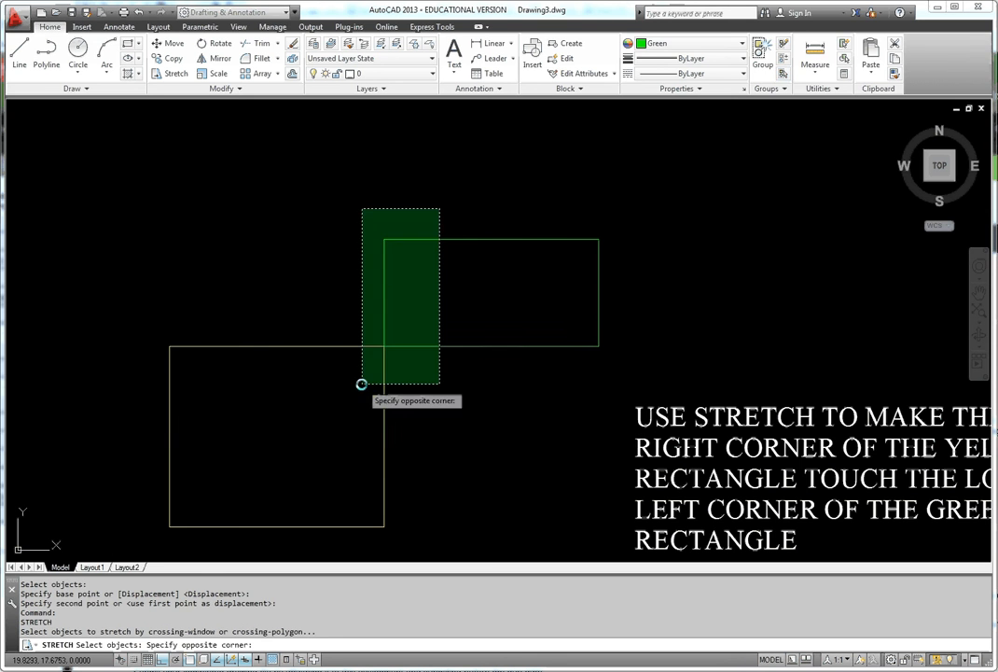
left_click(362, 383)
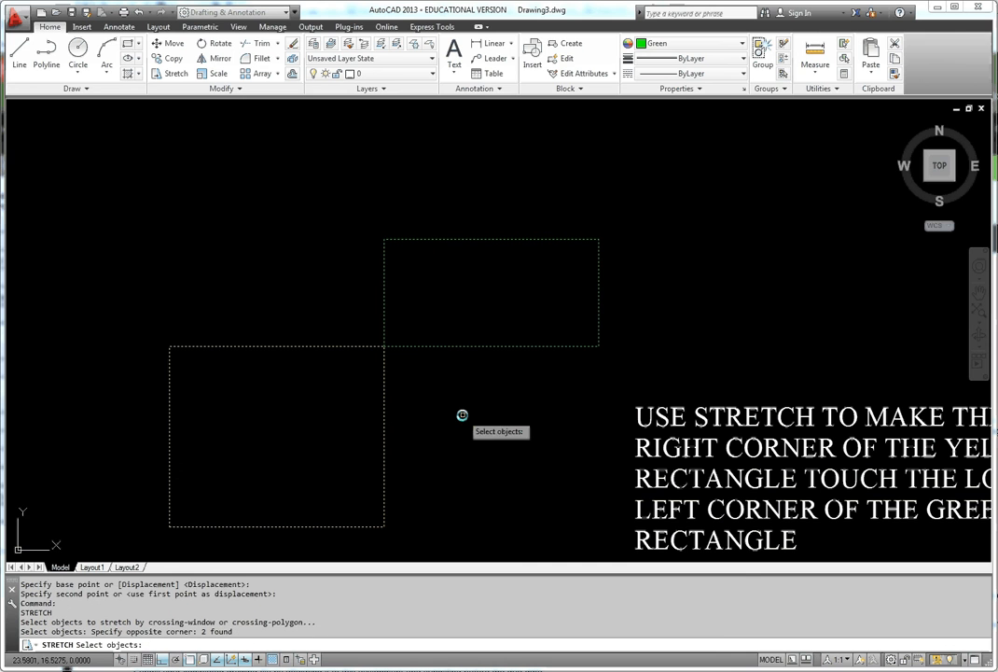
left_click(383, 385, "shift")
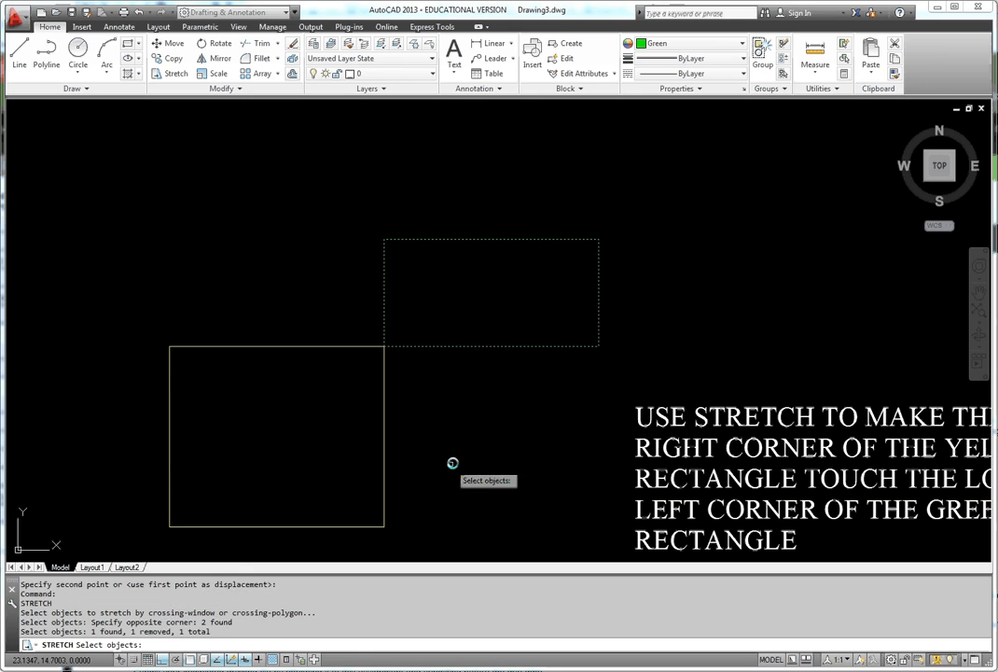
key("Return")
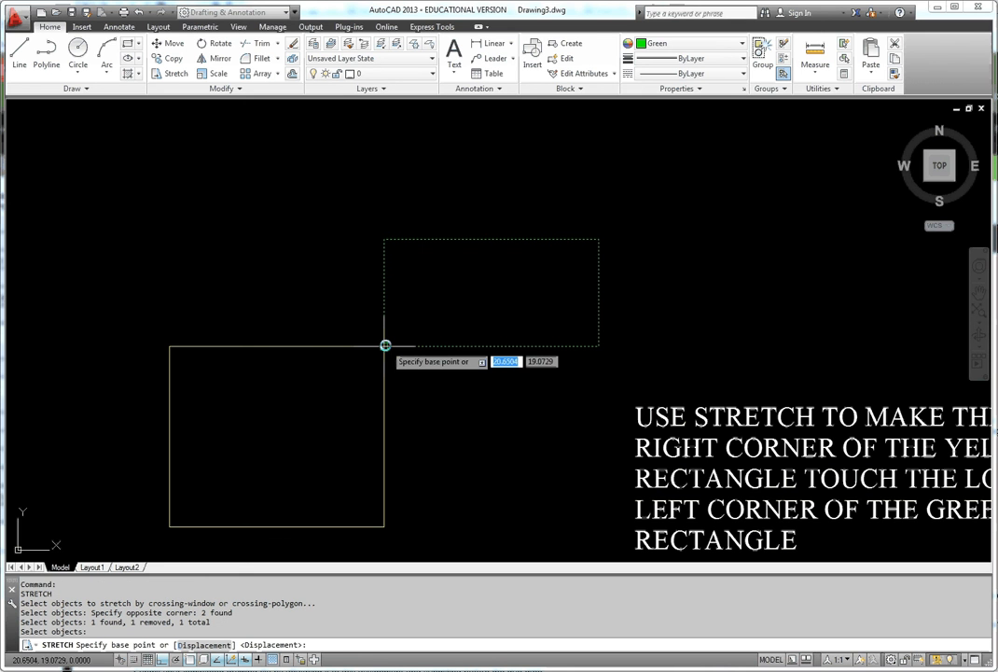
left_click(384, 345)
left_click(169, 347)
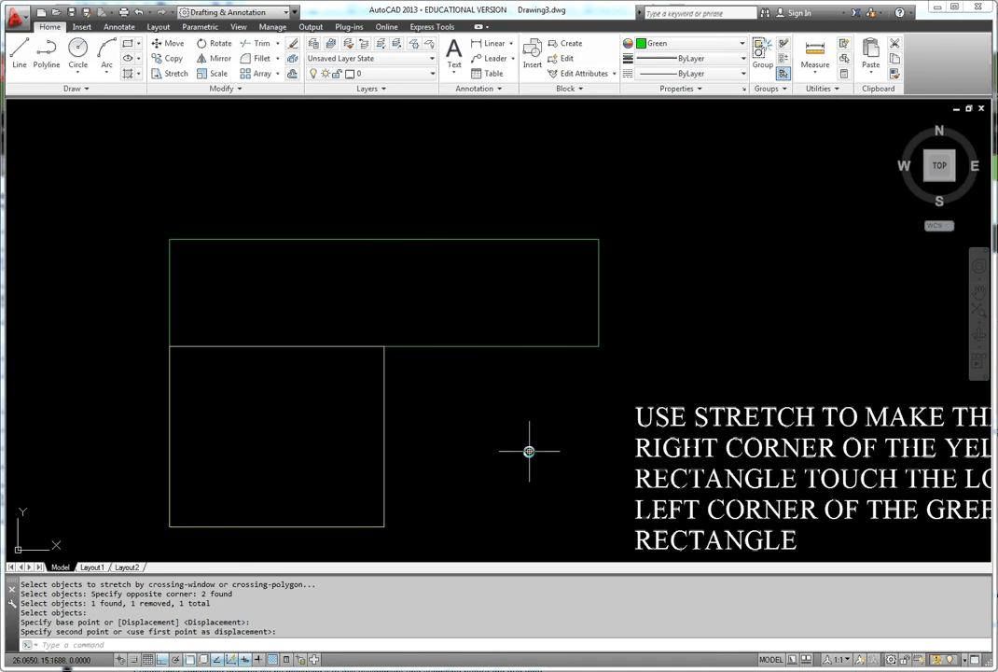
scroll(529, 449, "down", 2)
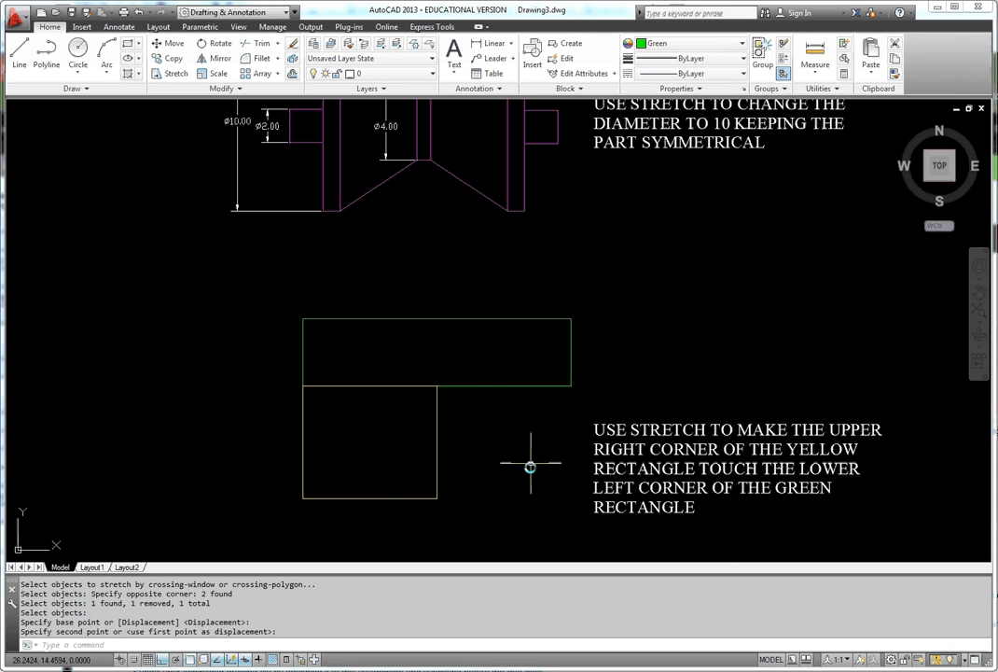